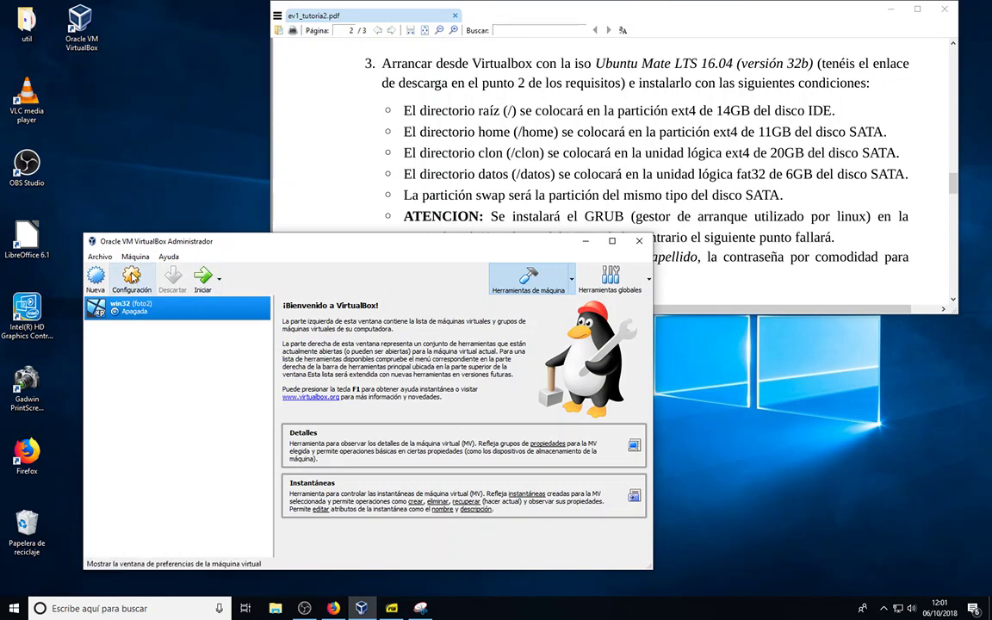
Load the ubuntu-mate-16.04.3-desktop-i386 ISO into the win32 VM's empty IDE optical drive and accept the settings
left_click(131, 276)
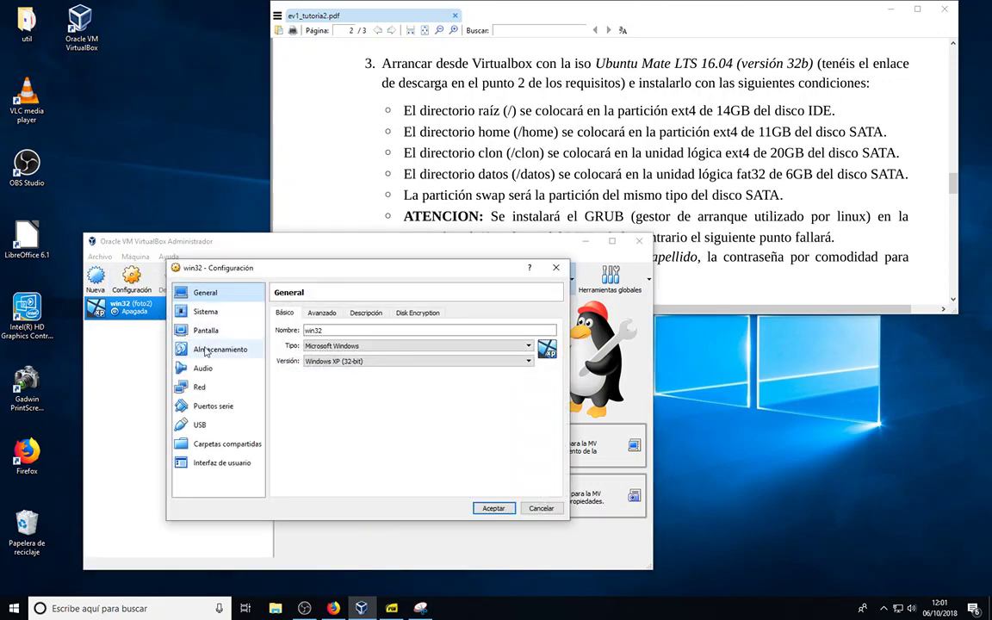
left_click(205, 314)
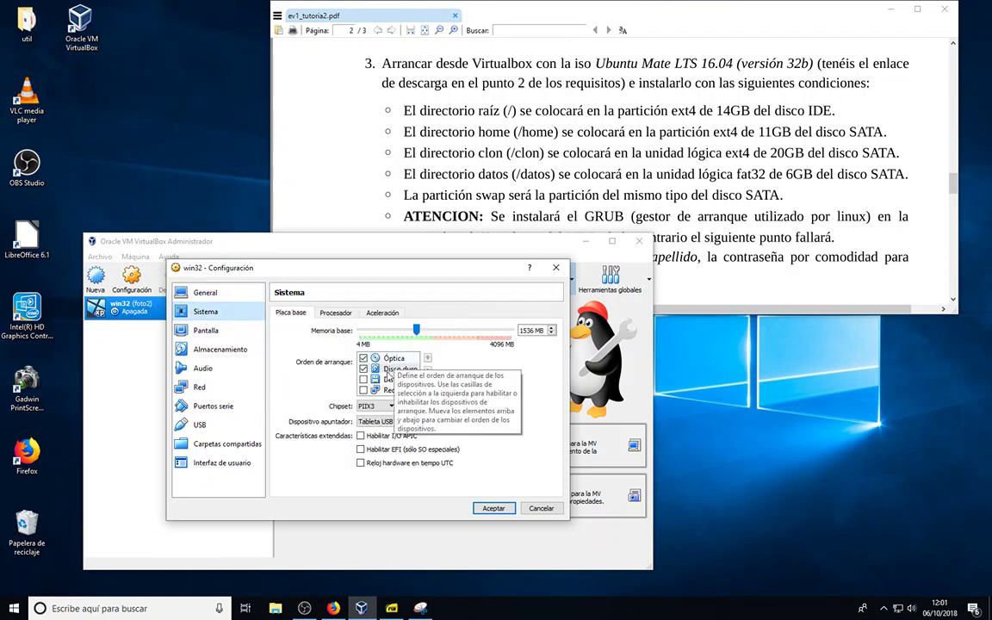
left_click(220, 349)
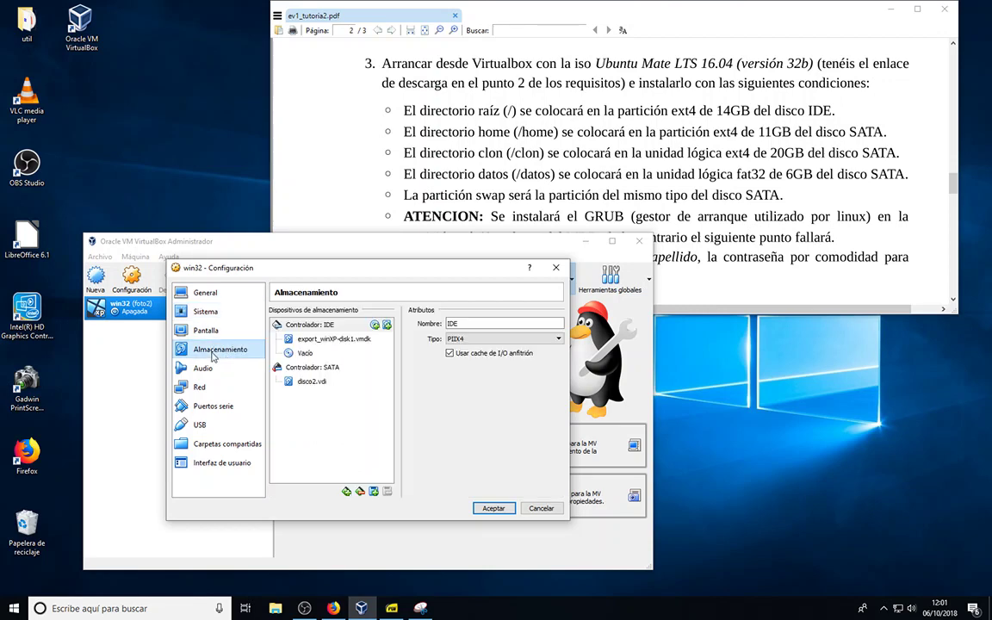
left_click(304, 354)
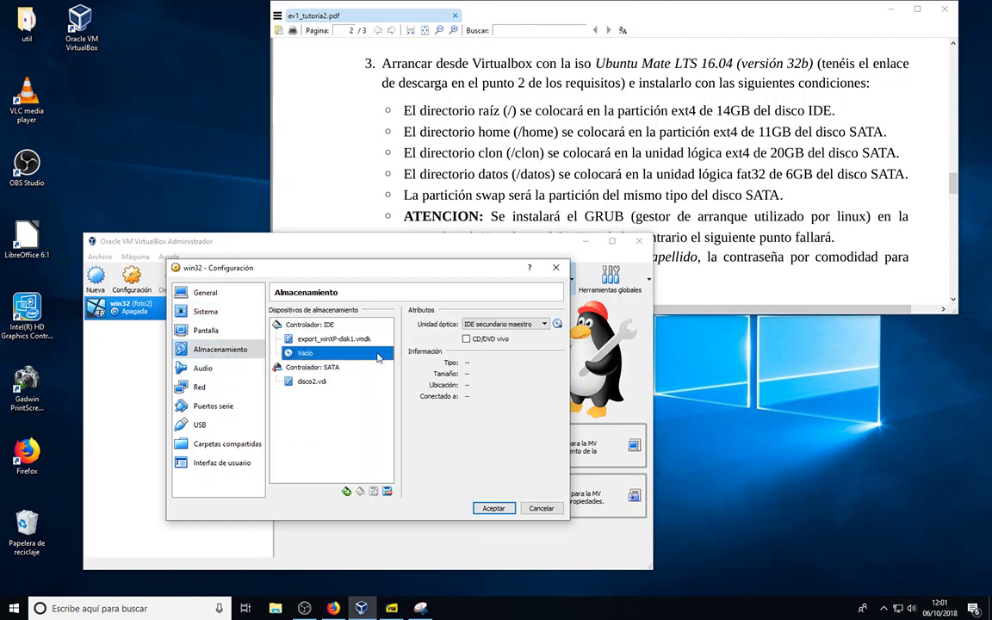
left_click(558, 325)
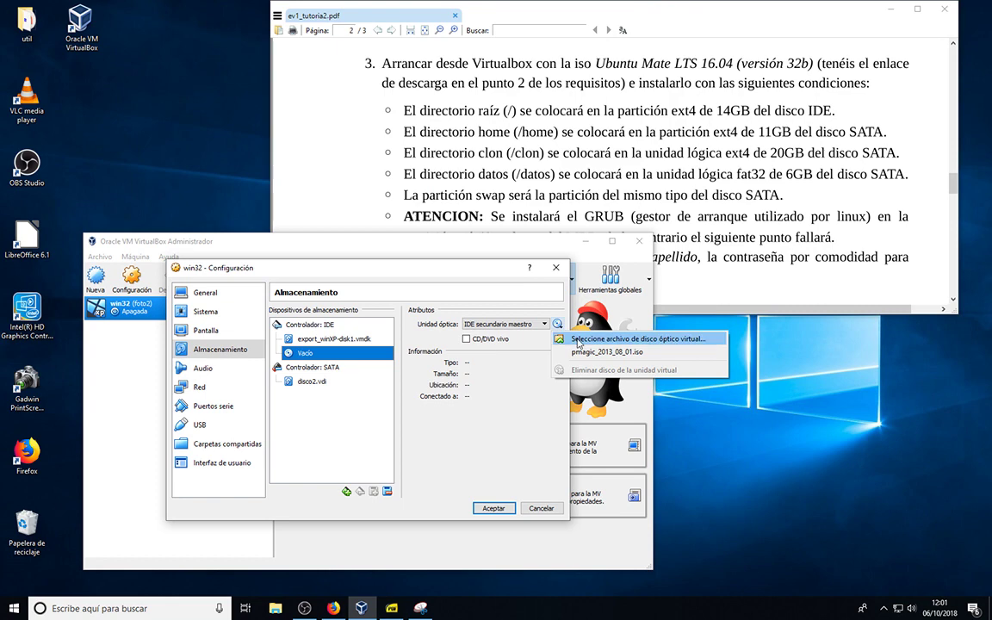
left_click(578, 340)
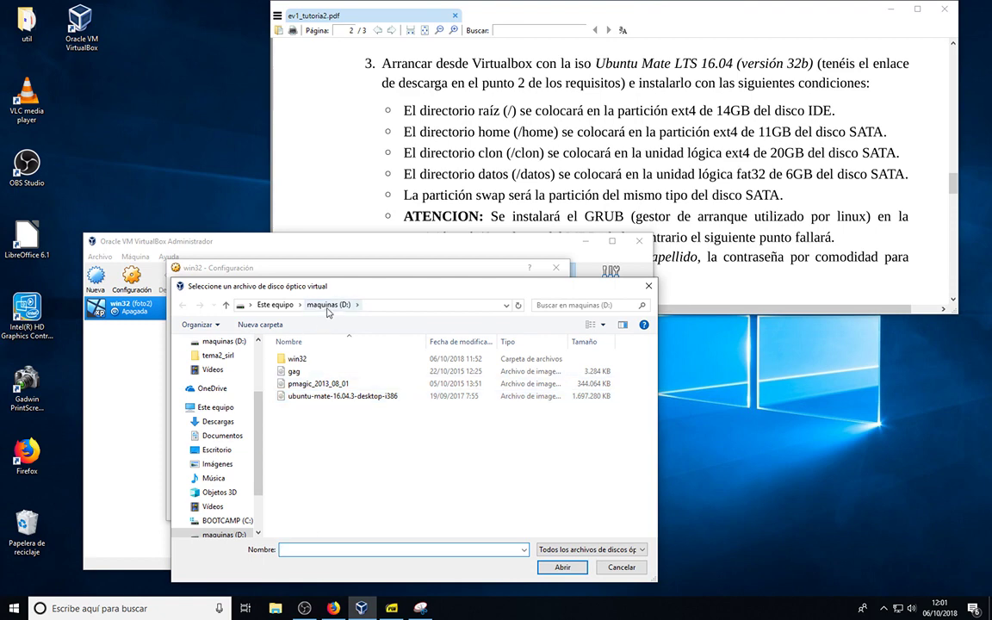
left_click(316, 398)
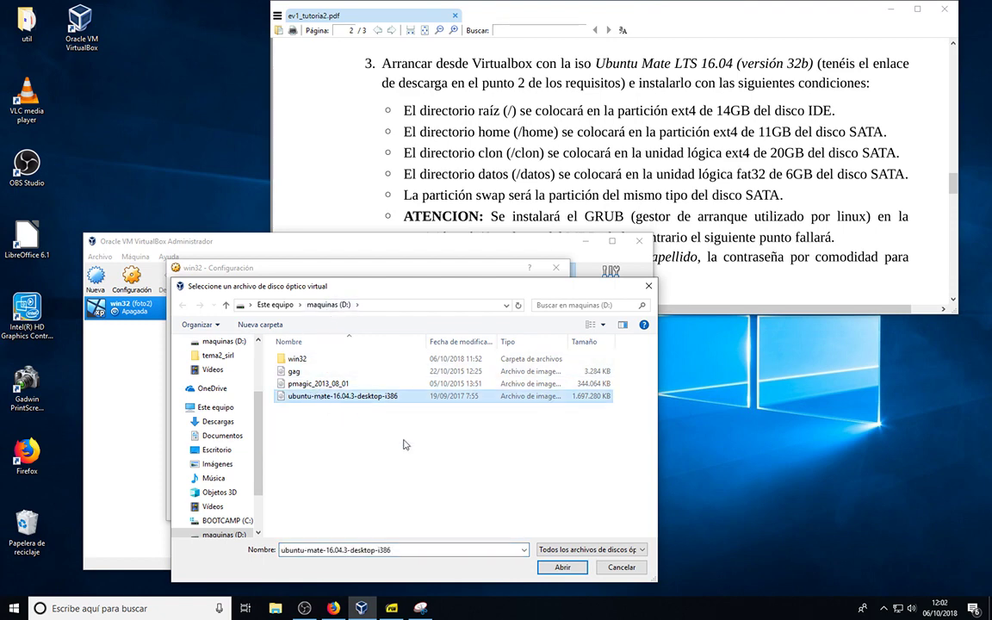
left_click(571, 569)
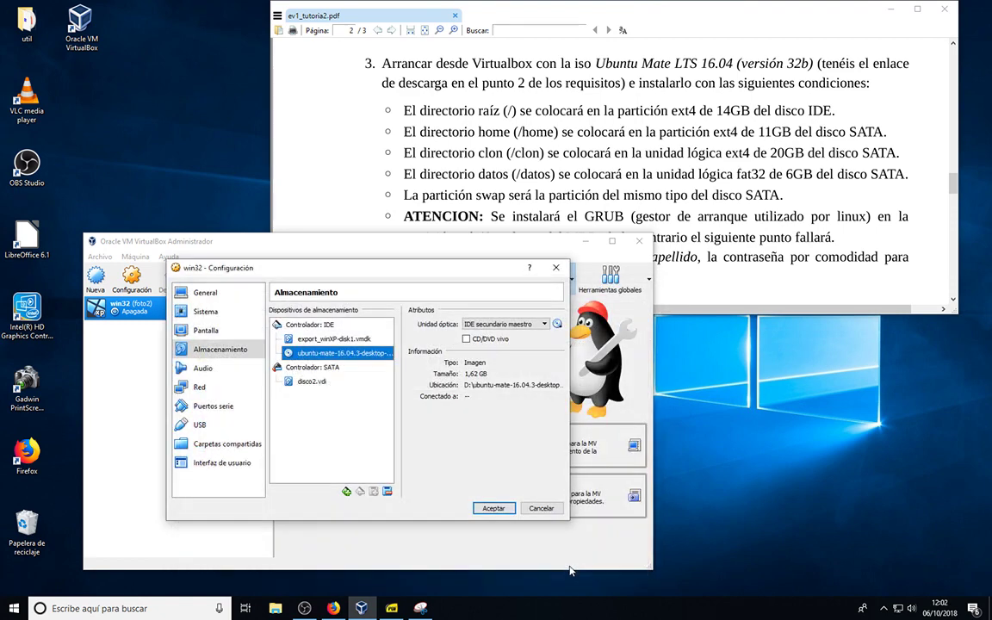
left_click(493, 508)
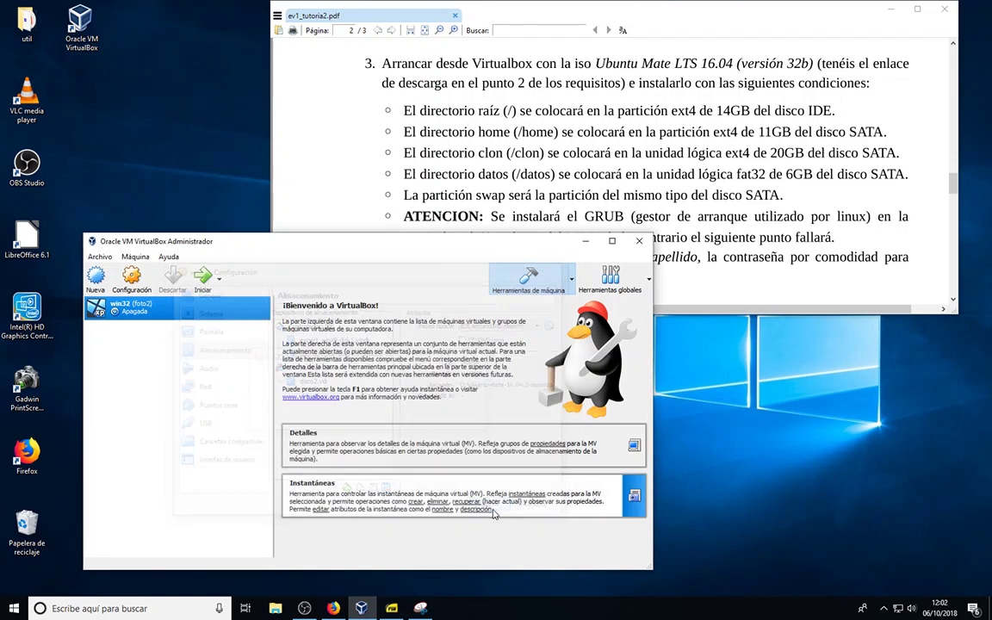
Start the win32 VM and reposition its window while it boots to the Ubuntu MATE installer
left_click(205, 278)
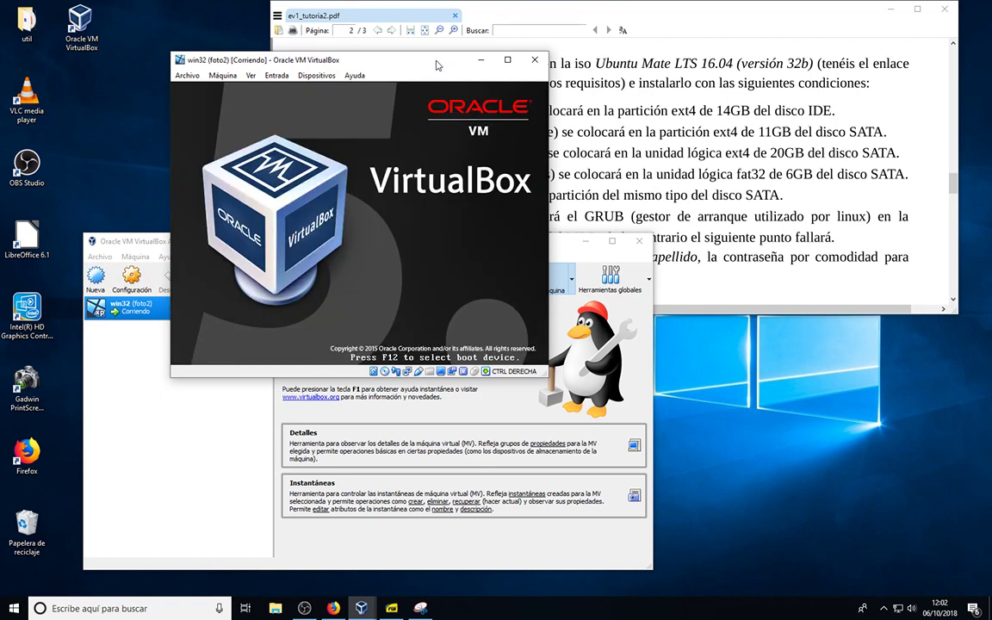
left_click_drag(436, 66, 411, 126)
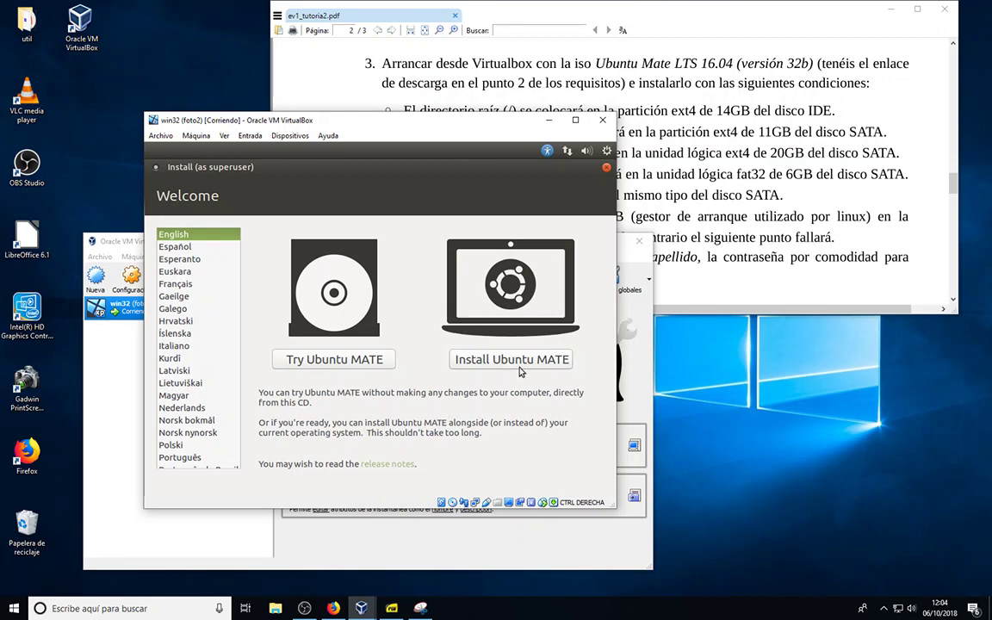
Choose Español as the installer language and begin installing Ubuntu MATE
left_click(176, 247)
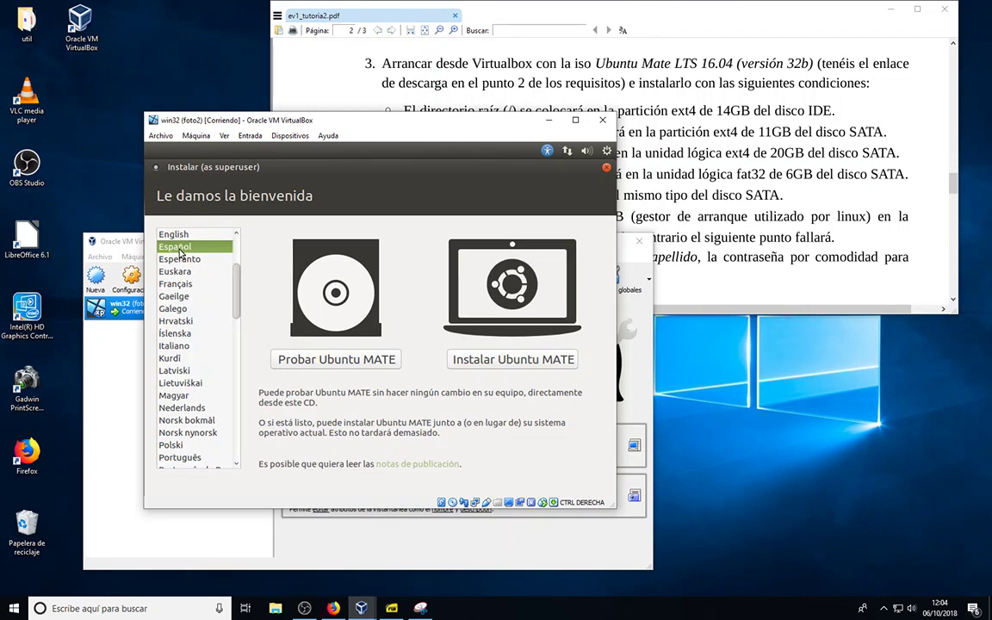
left_click(502, 362)
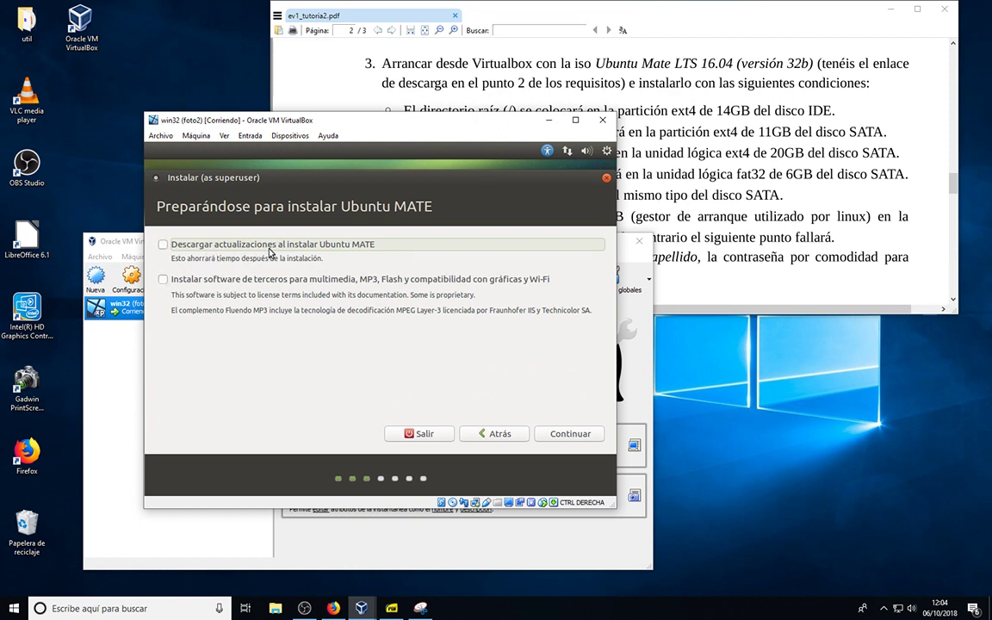
Enable 'Descargar actualizaciones' and 'Instalar software de terceros', then continue to the installation type
left_click(163, 245)
left_click(163, 282)
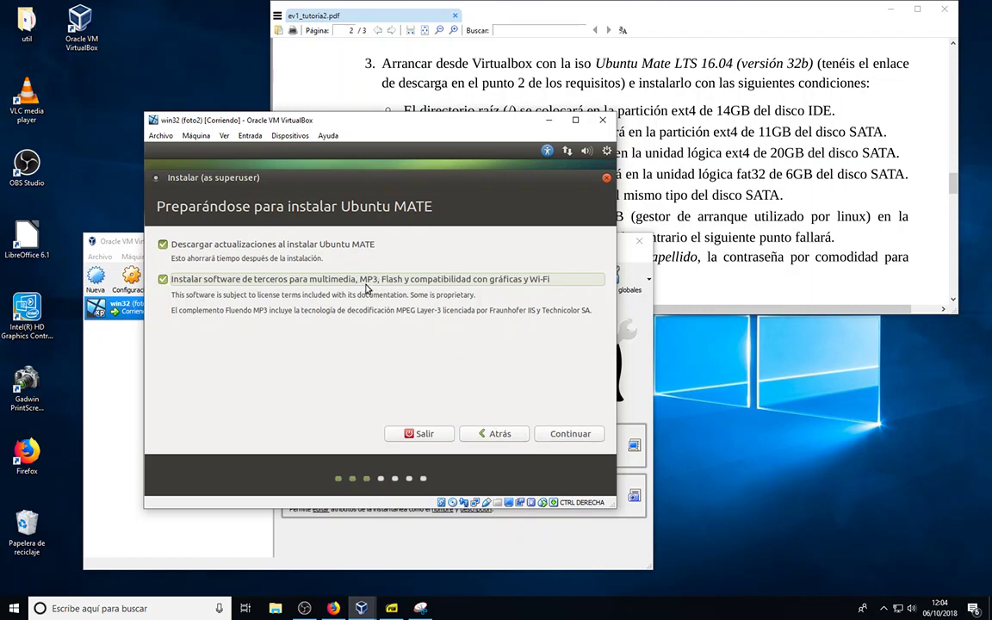
left_click(570, 434)
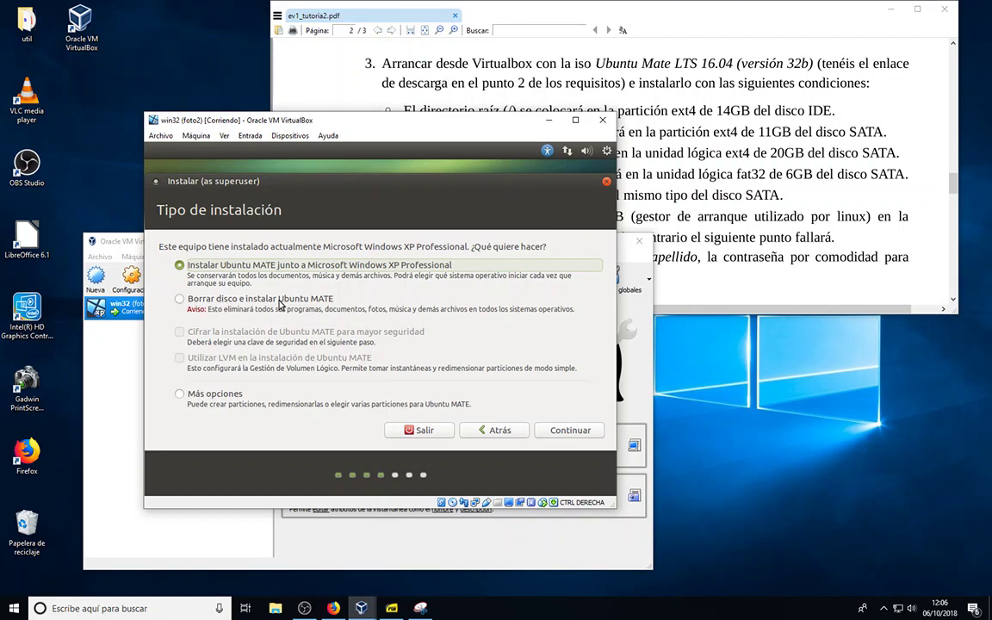
Choose 'Más opciones' for manual partitioning and select the 15031 MB /dev/sda2 ext4 partition
left_click(179, 396)
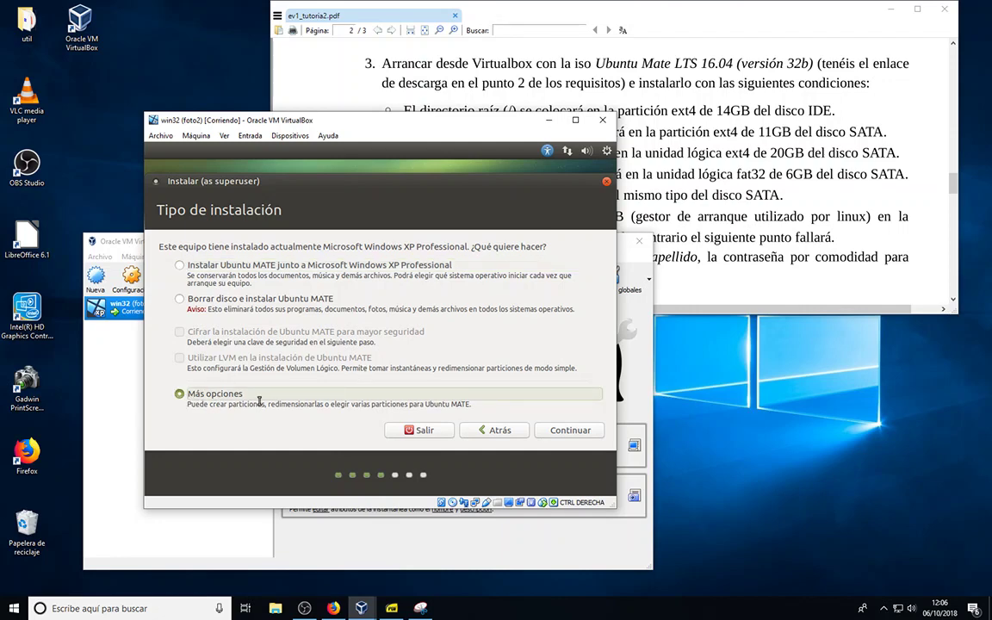
left_click(559, 432)
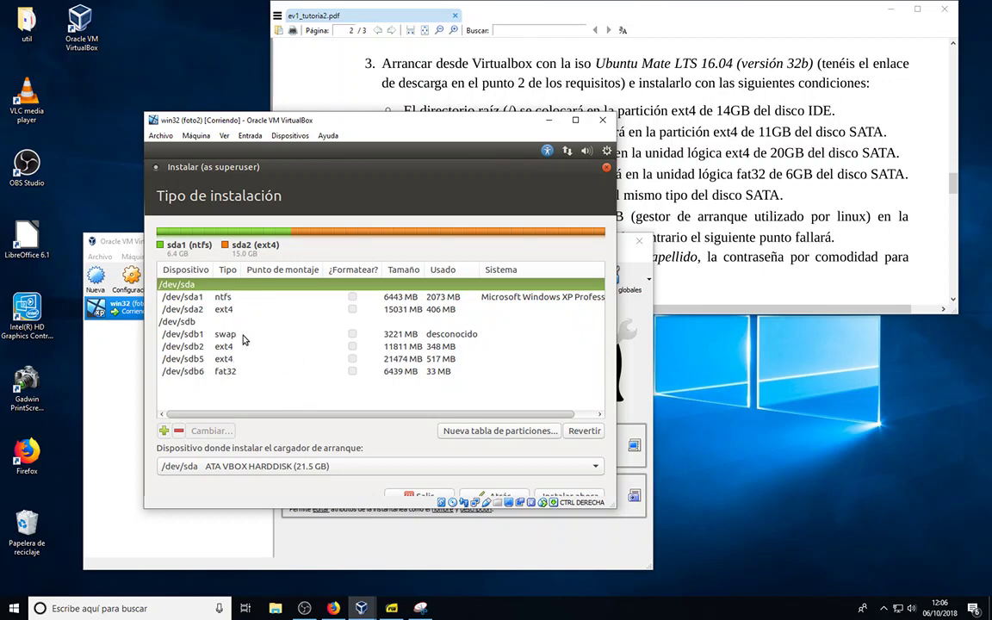
left_click(195, 298)
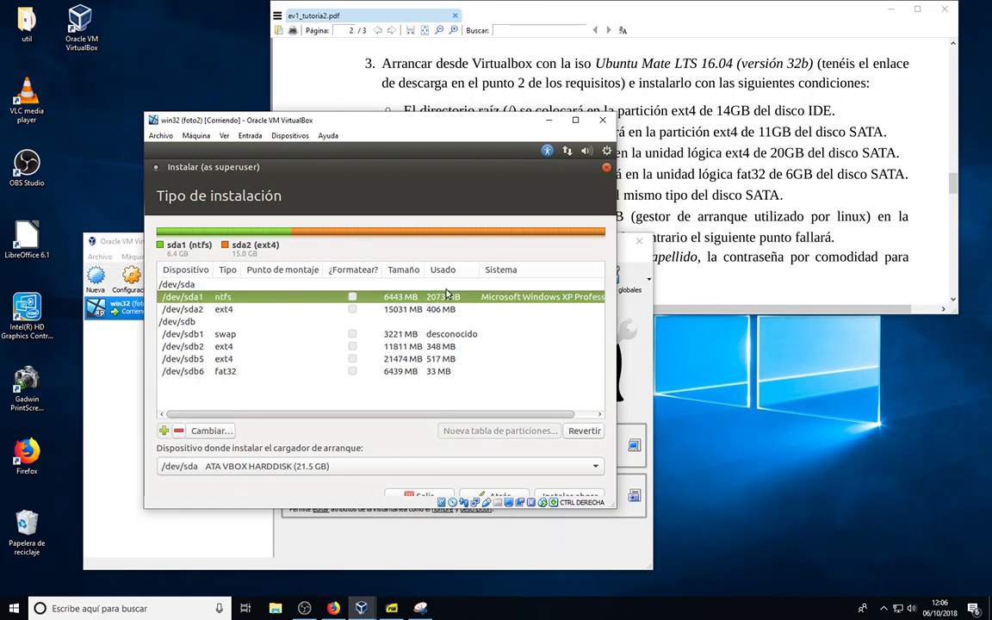
left_click(218, 312)
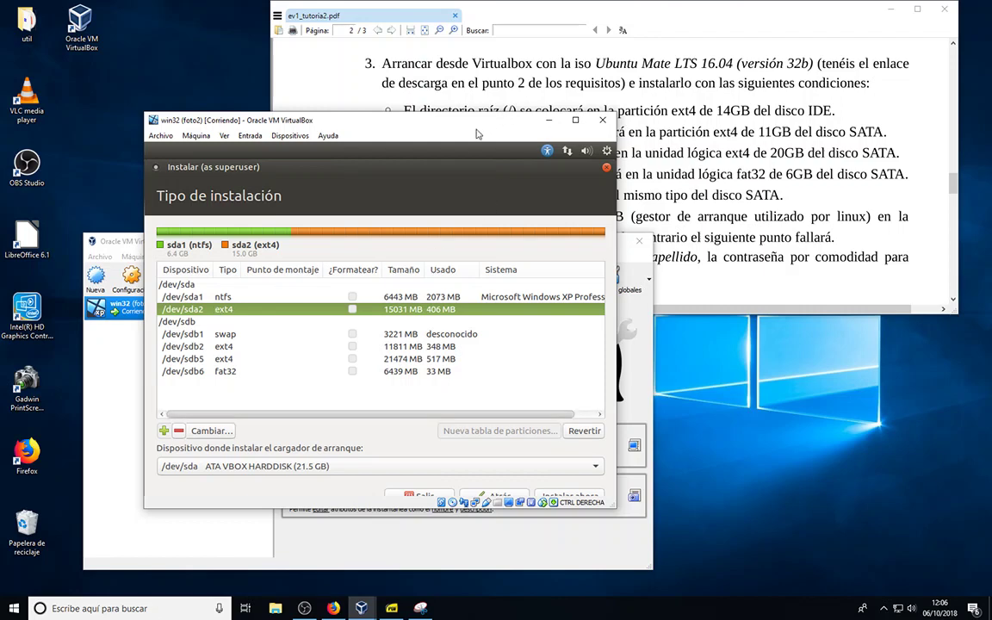
left_click_drag(478, 134, 462, 153)
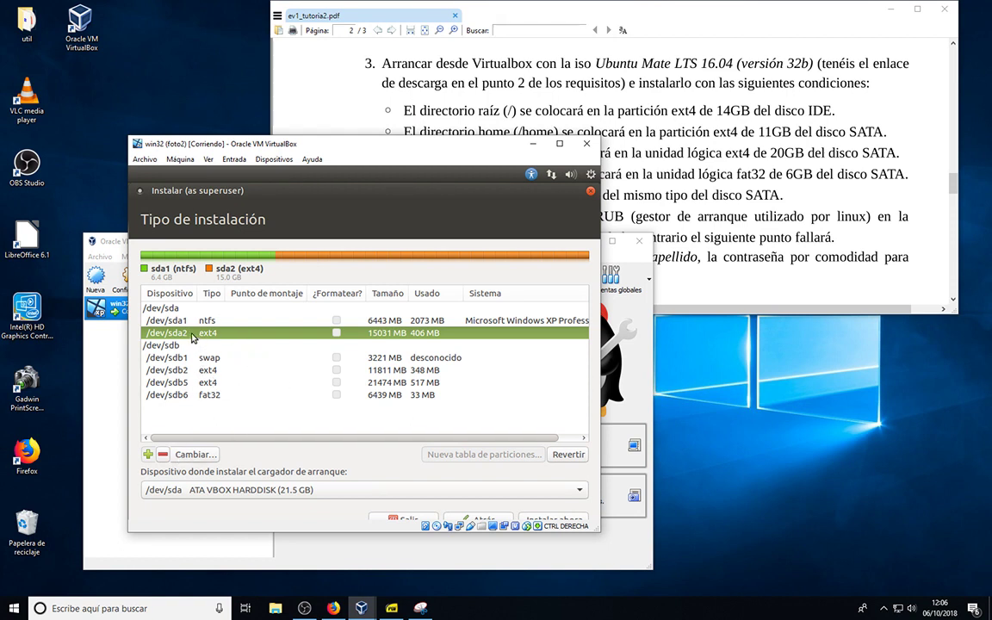
Set /dev/sda2 to ext4 journaling, formatted, with mount point /
left_click(197, 455)
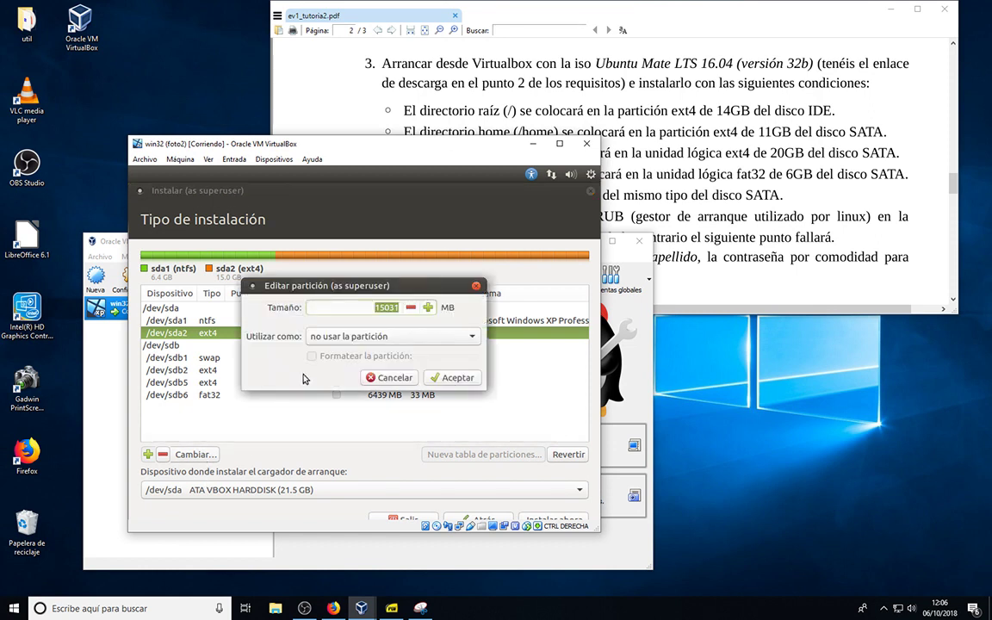
left_click(472, 339)
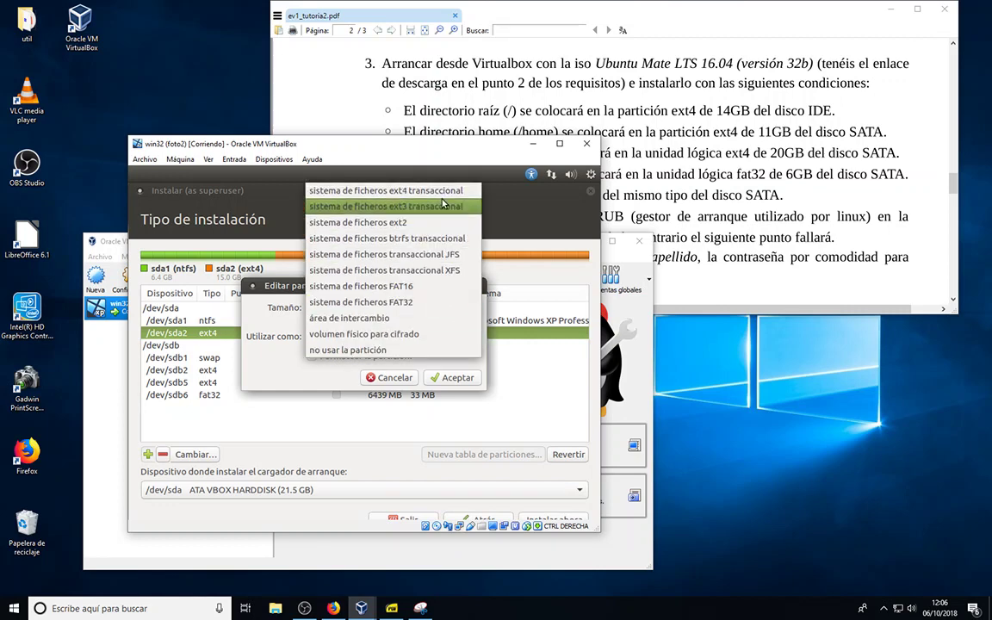
left_click(373, 191)
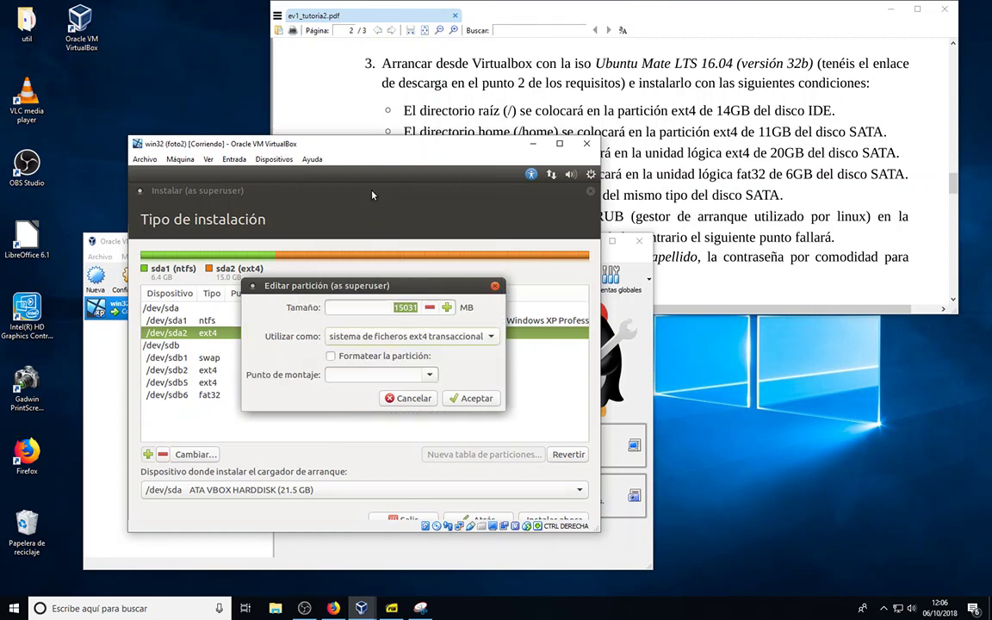
left_click(332, 357)
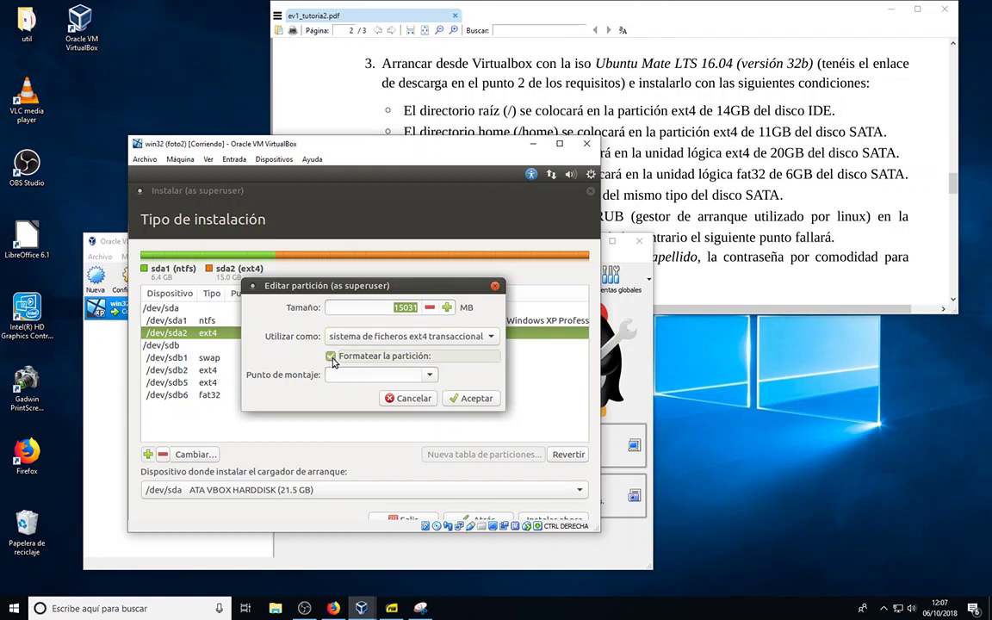
left_click(432, 377)
left_click(377, 392)
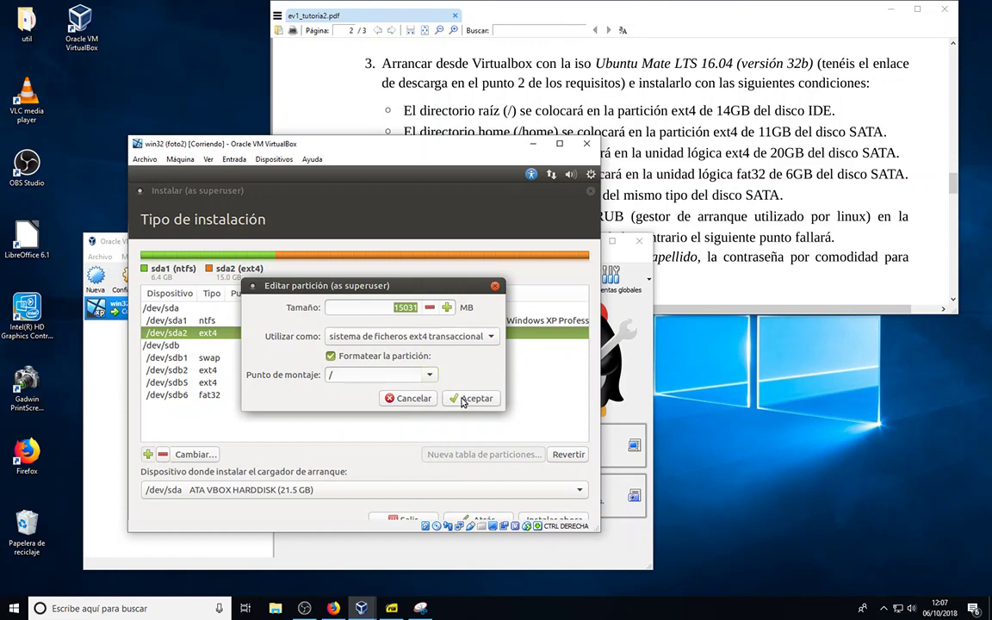
left_click(466, 398)
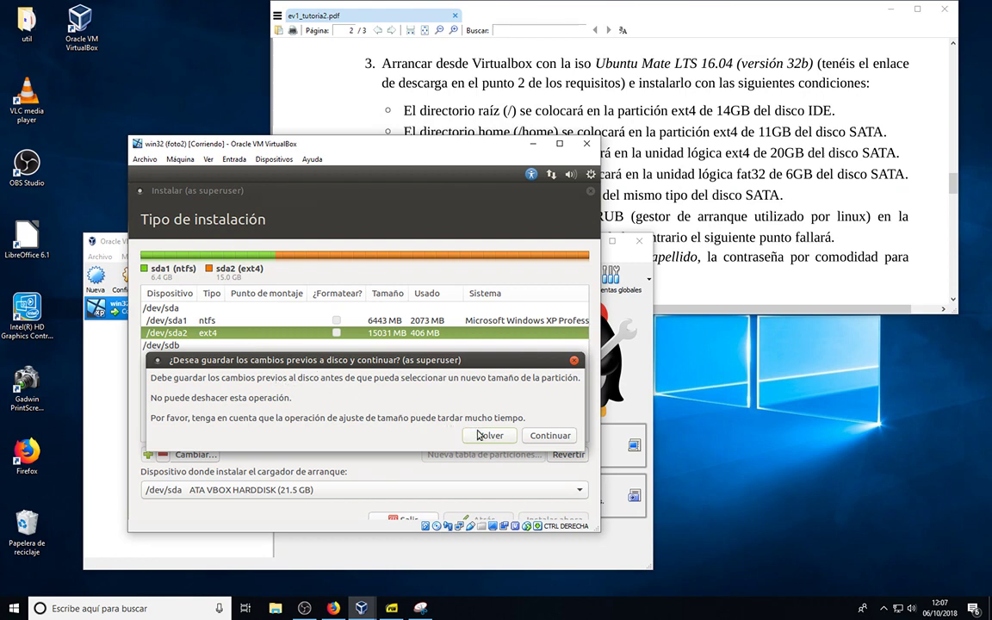
Save the previous partition changes to disk, then select /dev/sda2 and /dev/sdb2
left_click(547, 438)
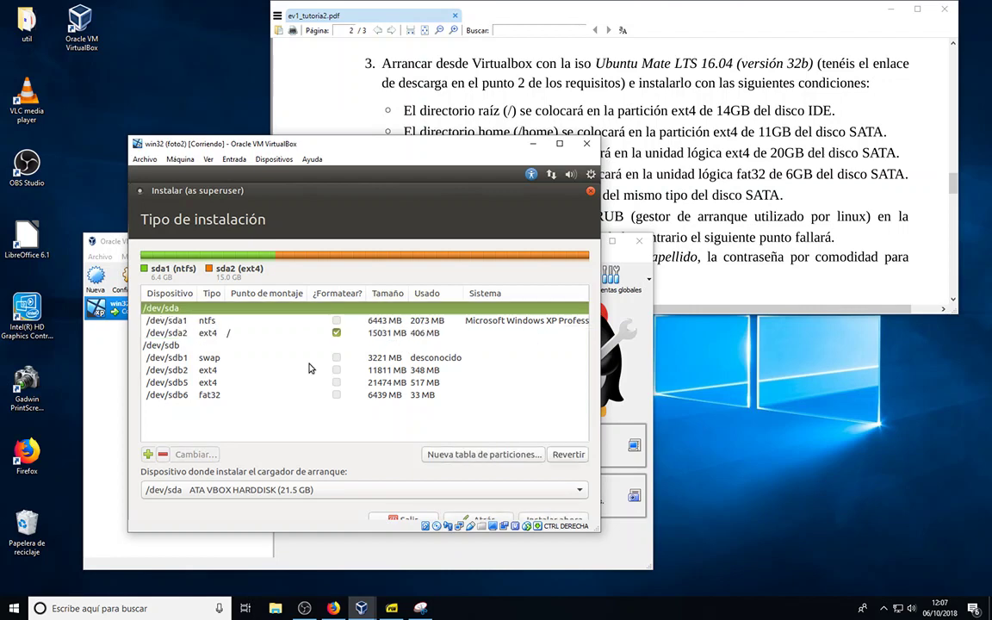
left_click(230, 335)
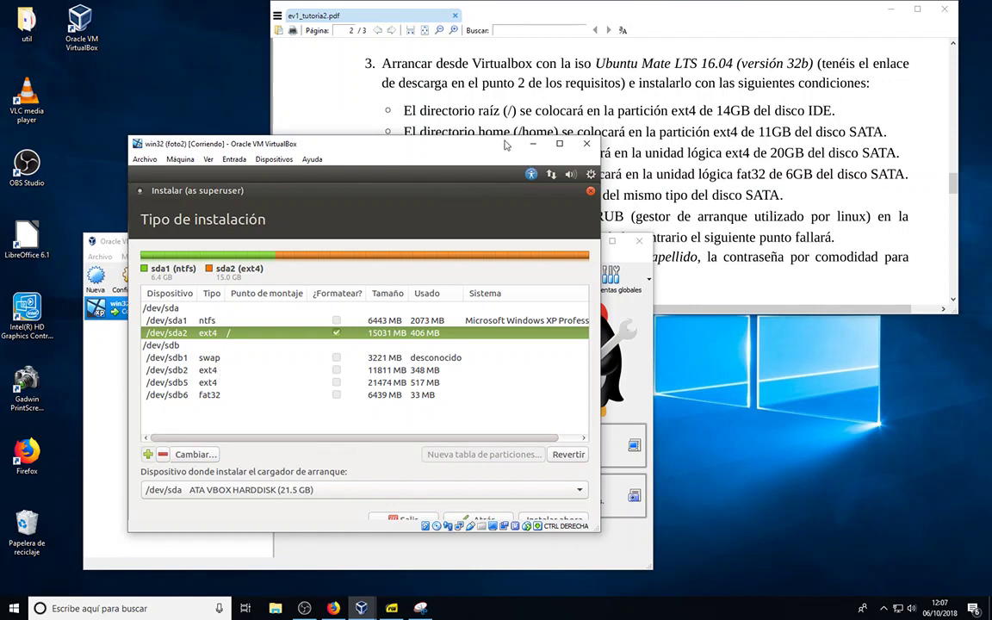
left_click(215, 372)
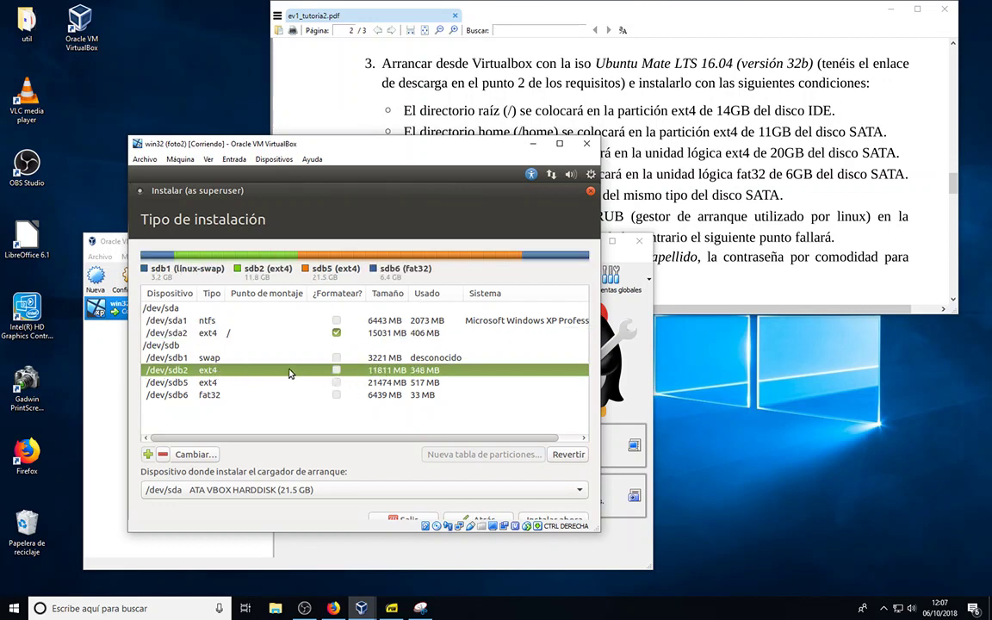
Mount /dev/sdb2 as ext4 journaling at /home without formatting, then bring the assignment PDF forward
left_click(196, 455)
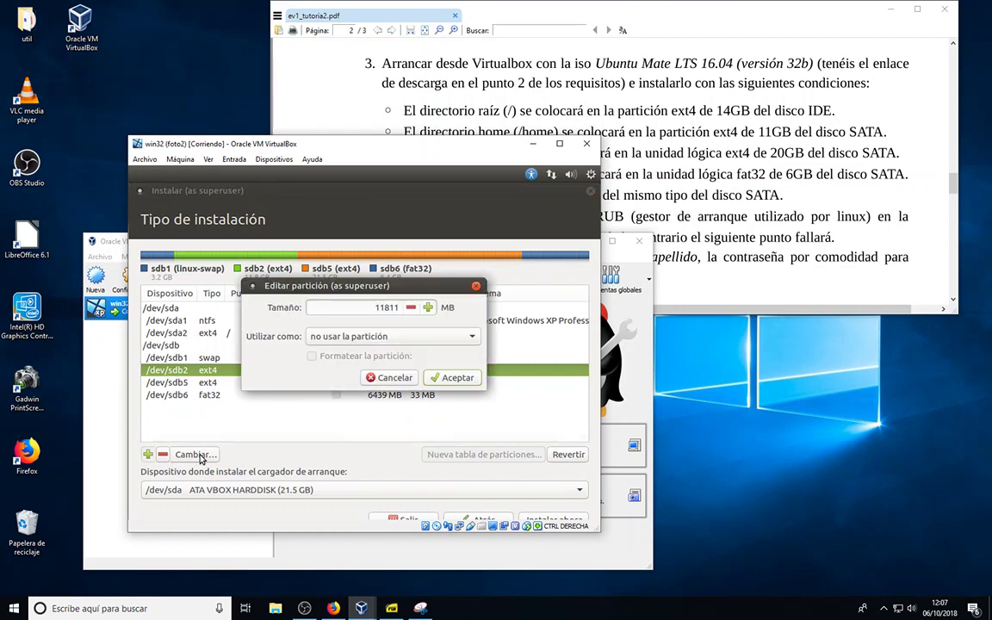
left_click(472, 339)
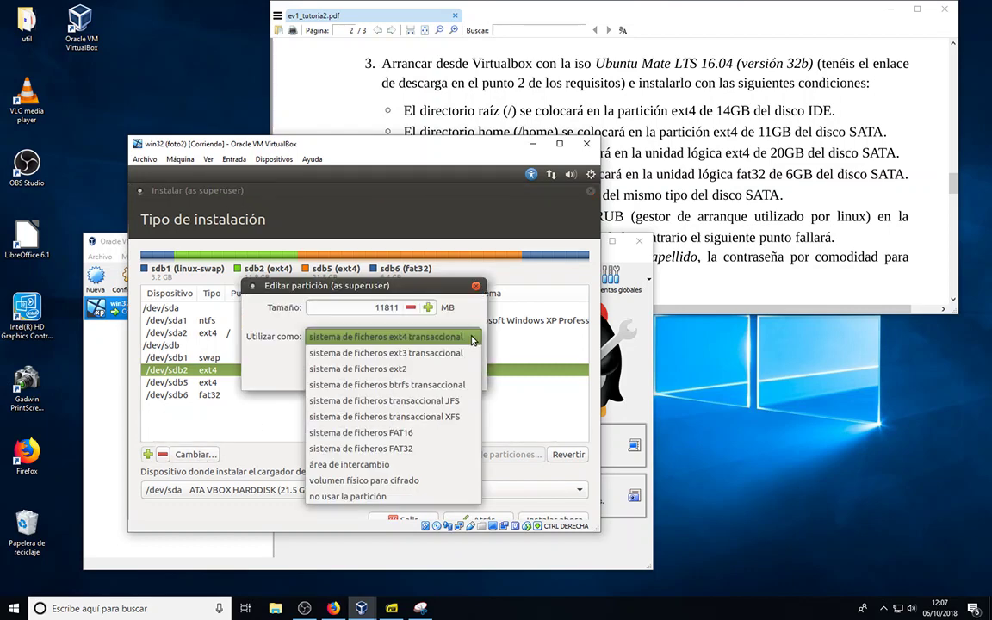
left_click(470, 337)
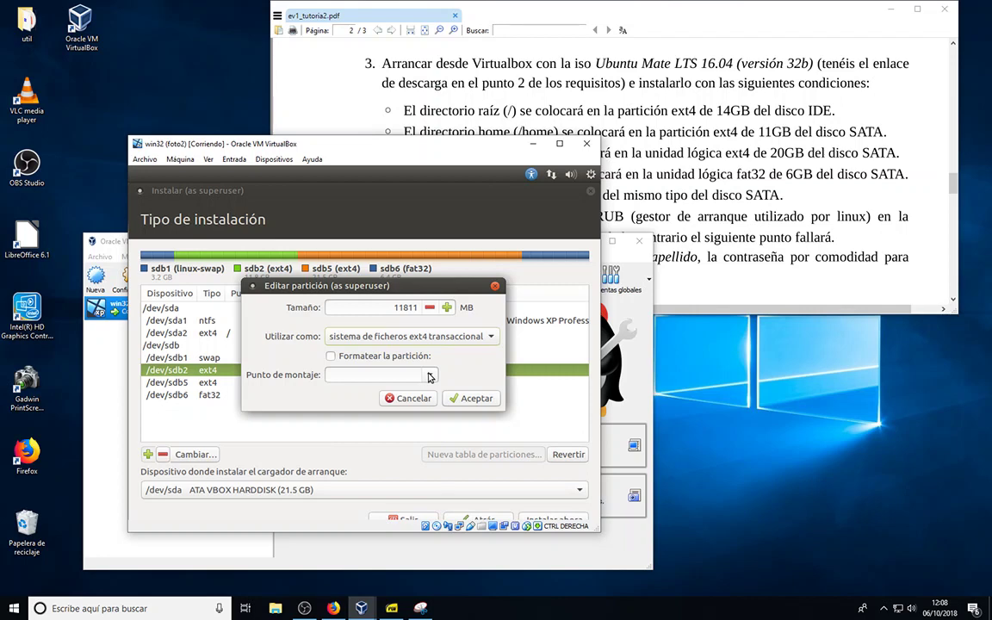
left_click(430, 377)
left_click(349, 416)
left_click(478, 398)
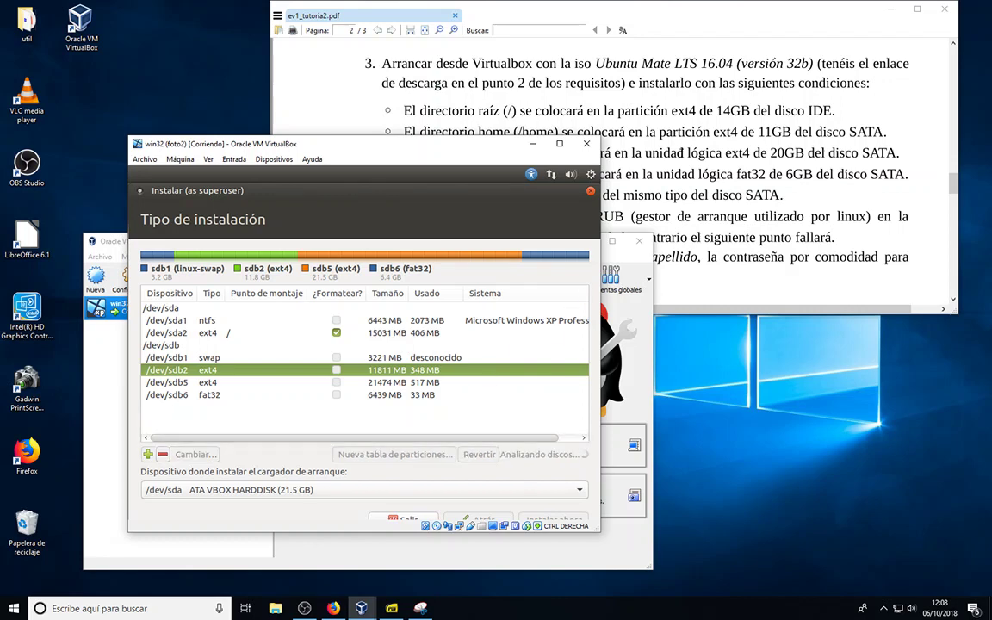
left_click(681, 152)
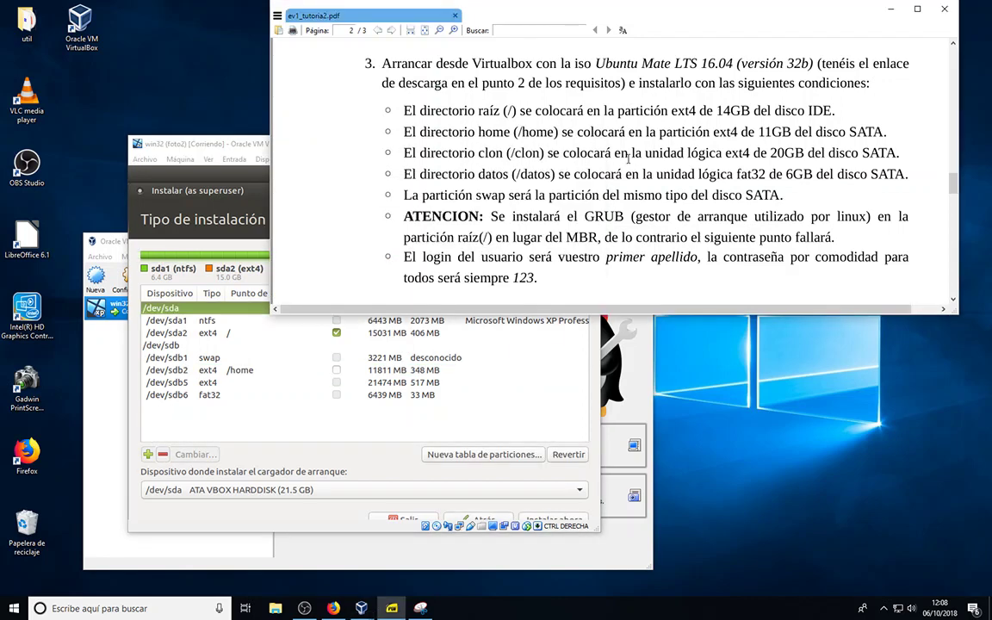
Set /dev/sdb5 to ext4 journaling with custom mount point /clon, unformatted
left_click(218, 389)
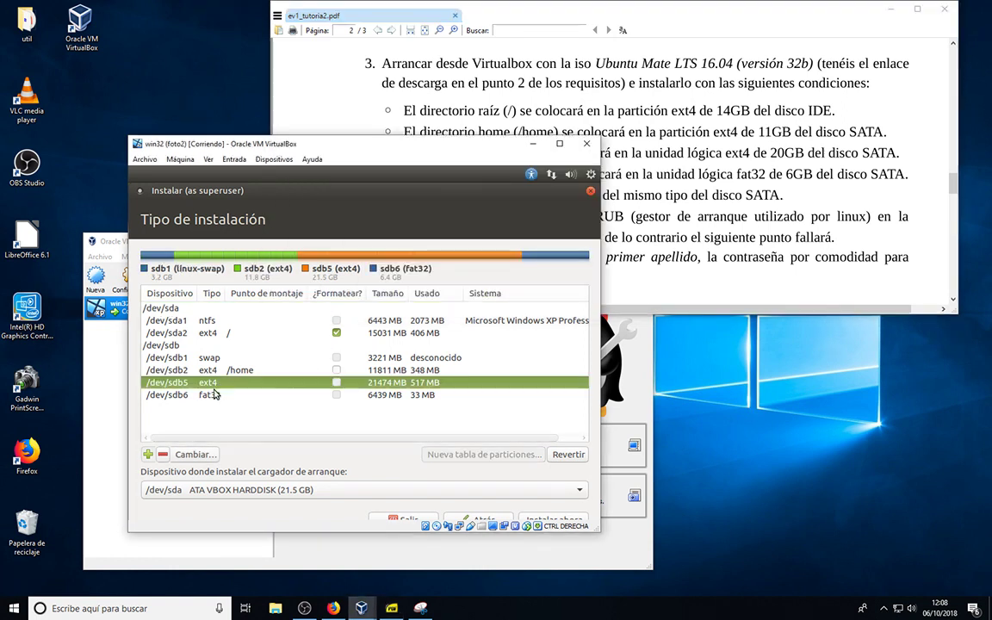
left_click(206, 458)
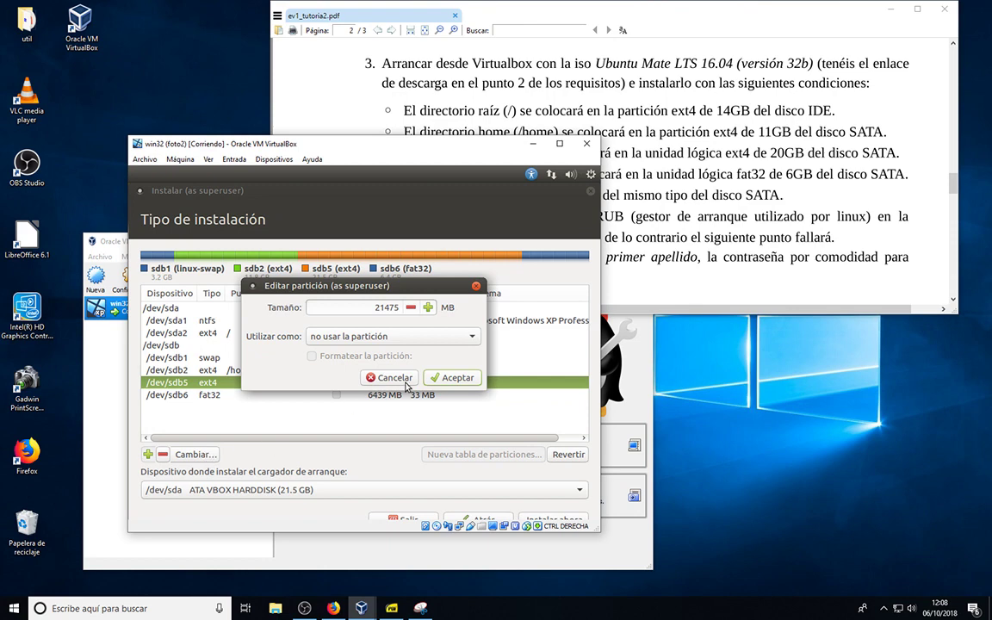
left_click(471, 338)
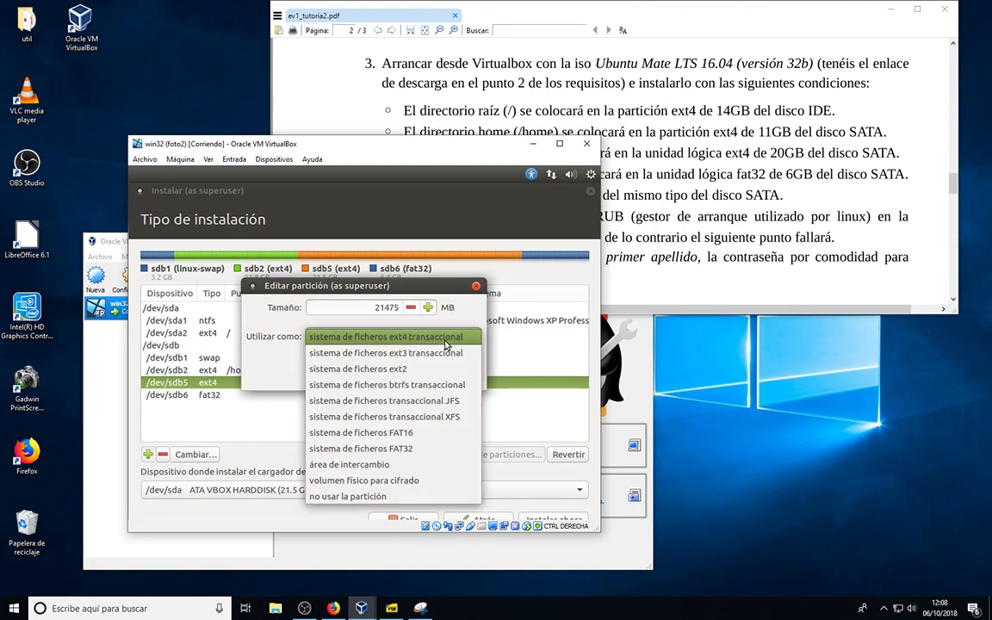
left_click(448, 337)
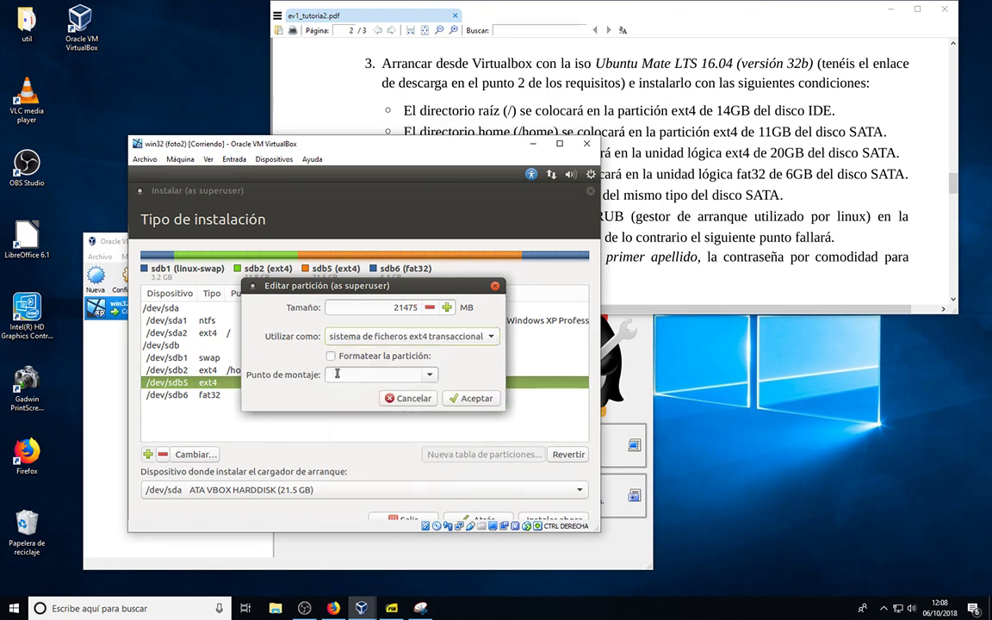
left_click(430, 377)
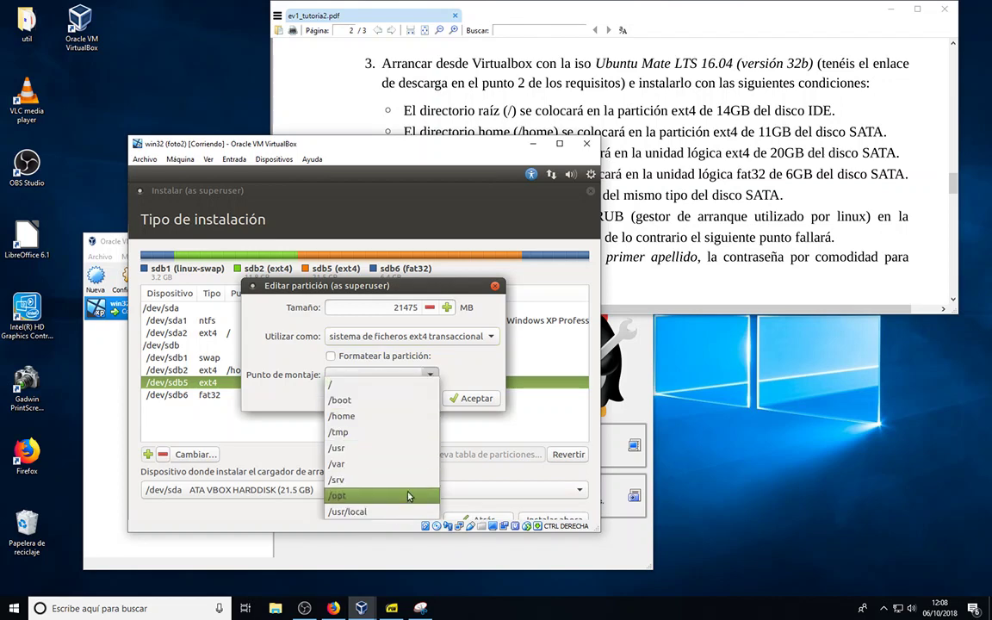
left_click(373, 375)
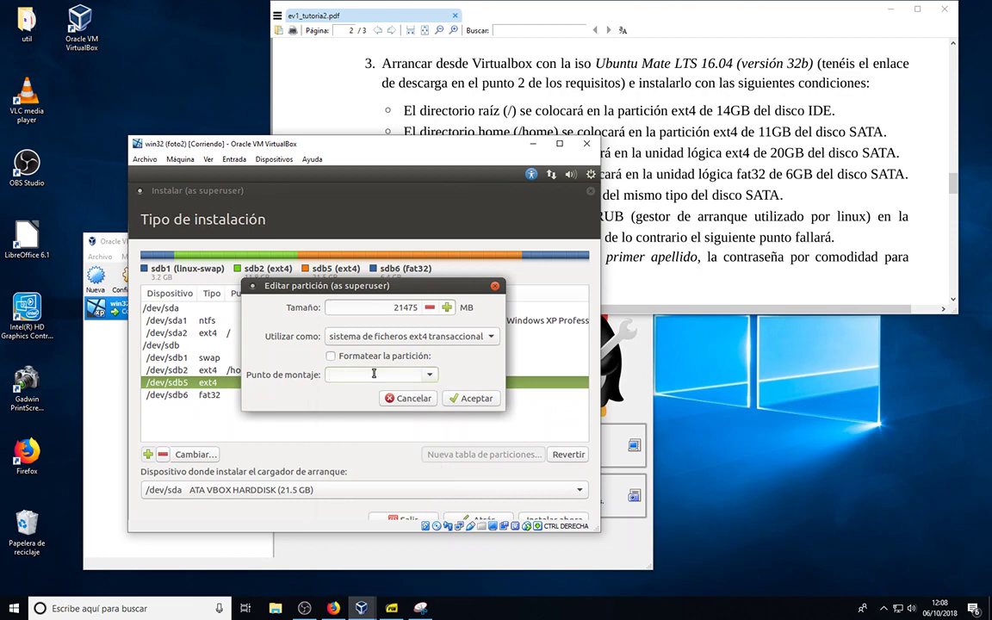
type("/clon")
left_click(474, 400)
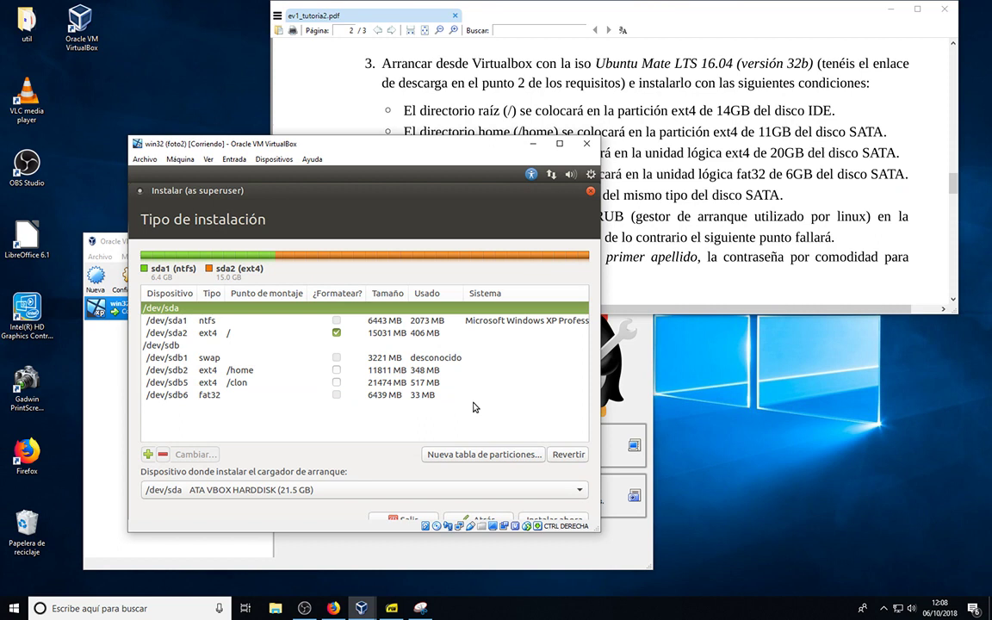
Set the 6439 MB /dev/sdb6 to FAT32 with custom mount point /datos, unformatted
left_click(230, 398)
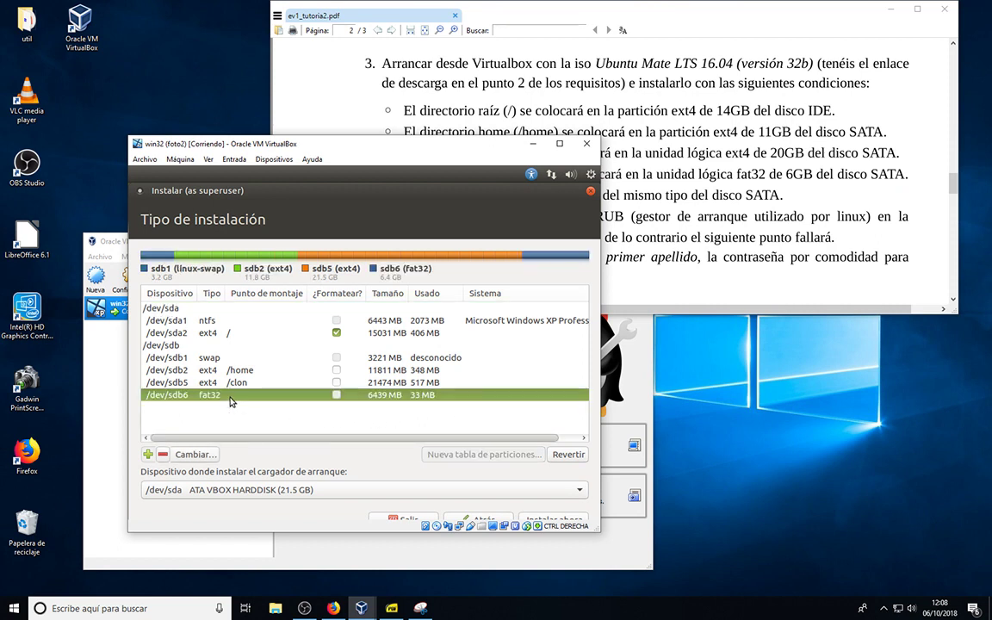
left_click(196, 457)
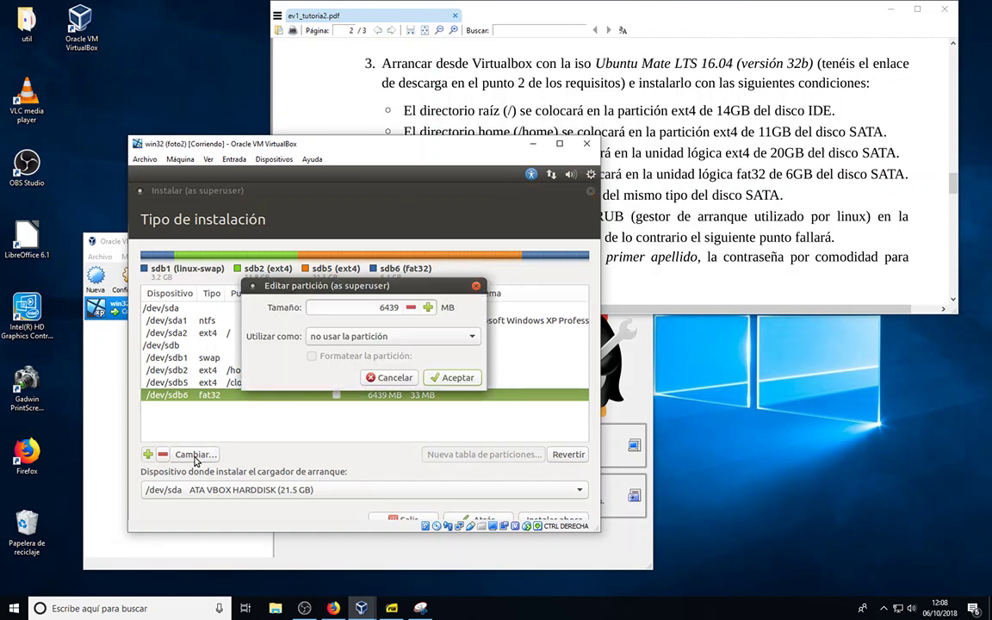
left_click(460, 336)
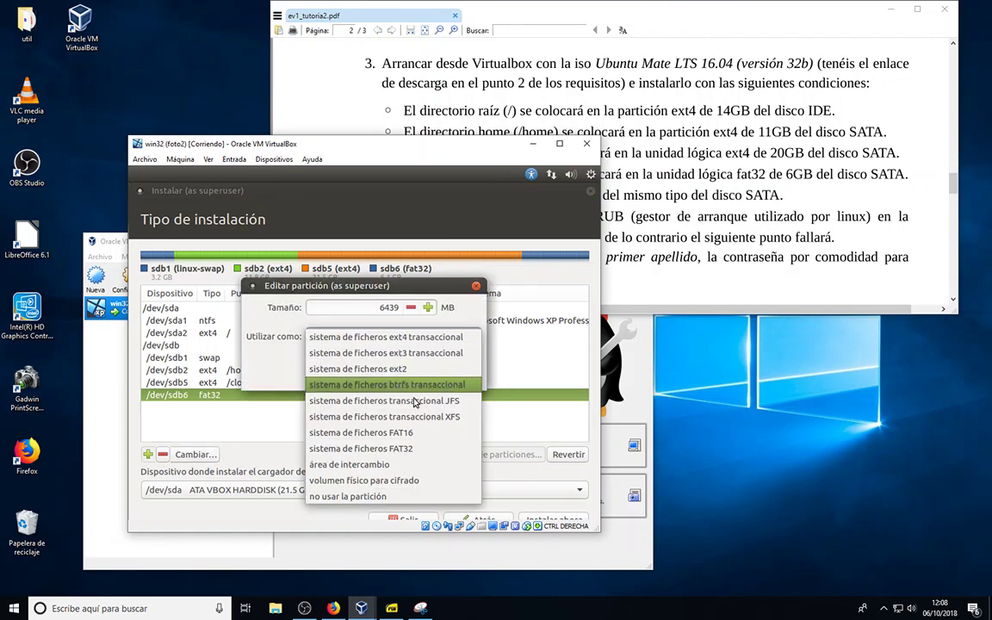
left_click(401, 449)
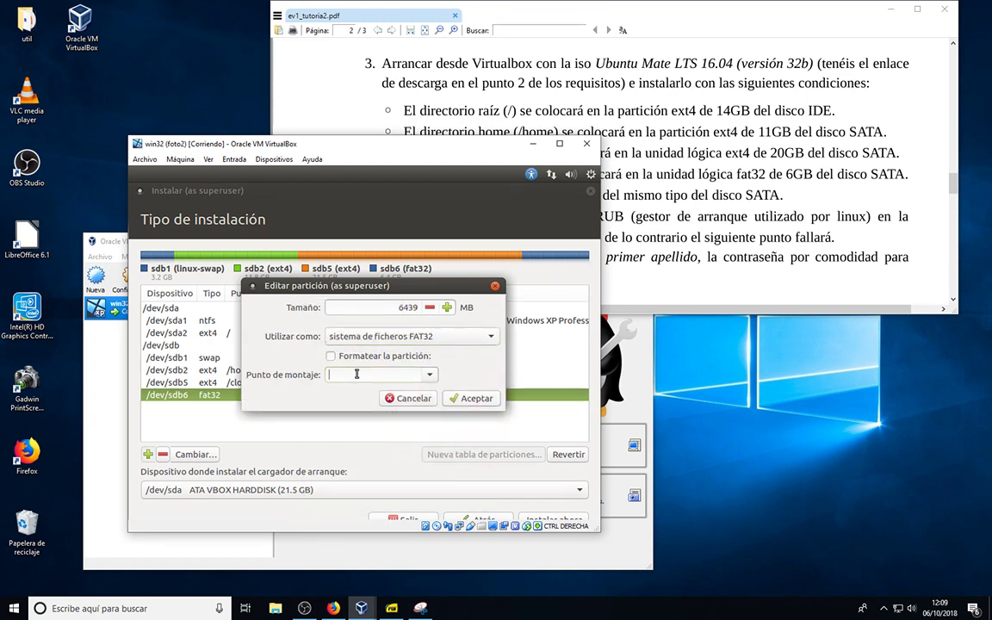
left_click(430, 374)
left_click(431, 379)
type("/datos")
left_click(331, 357)
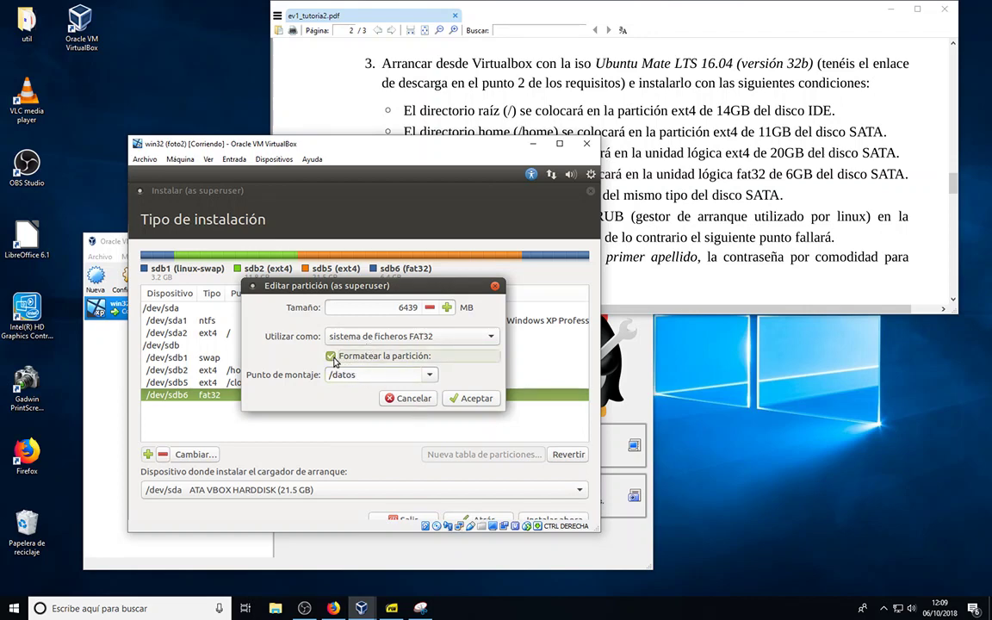
left_click(334, 359)
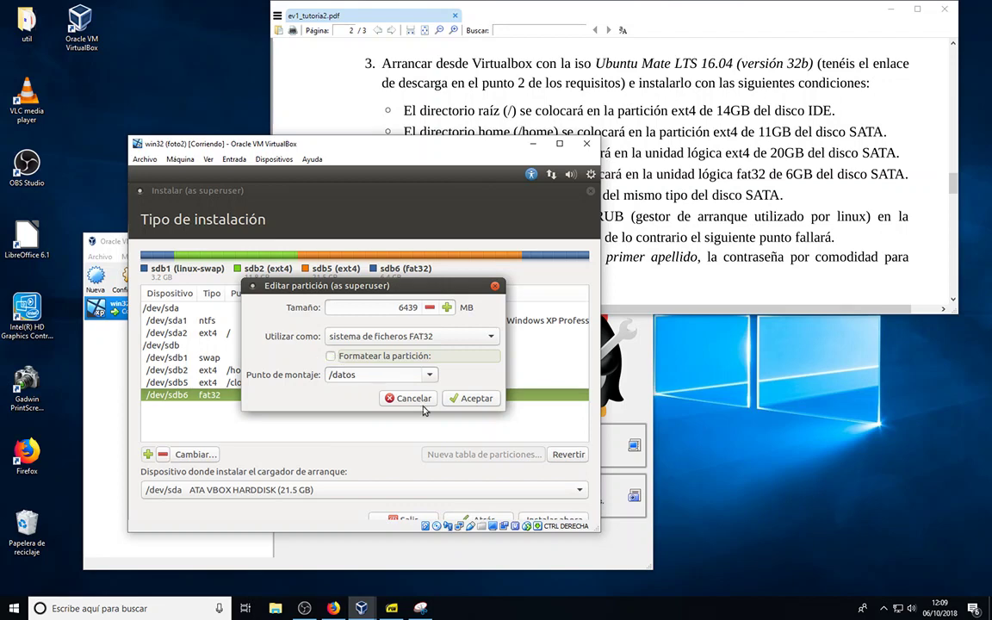
left_click(474, 399)
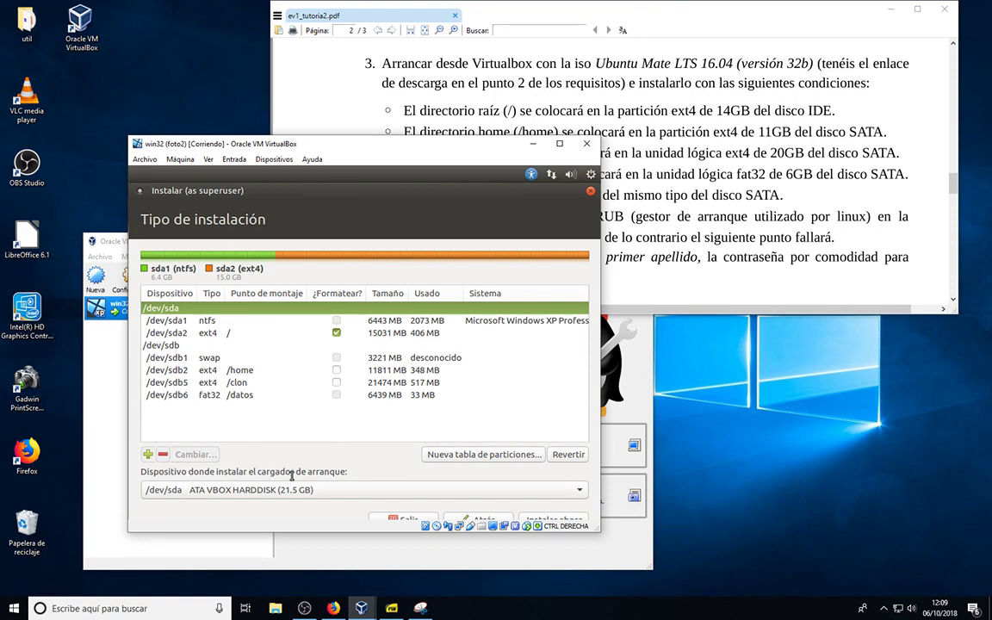
Check the assignment PDF, then bring the installer's partition table back in front with /dev/sda2 selected
left_click(605, 176)
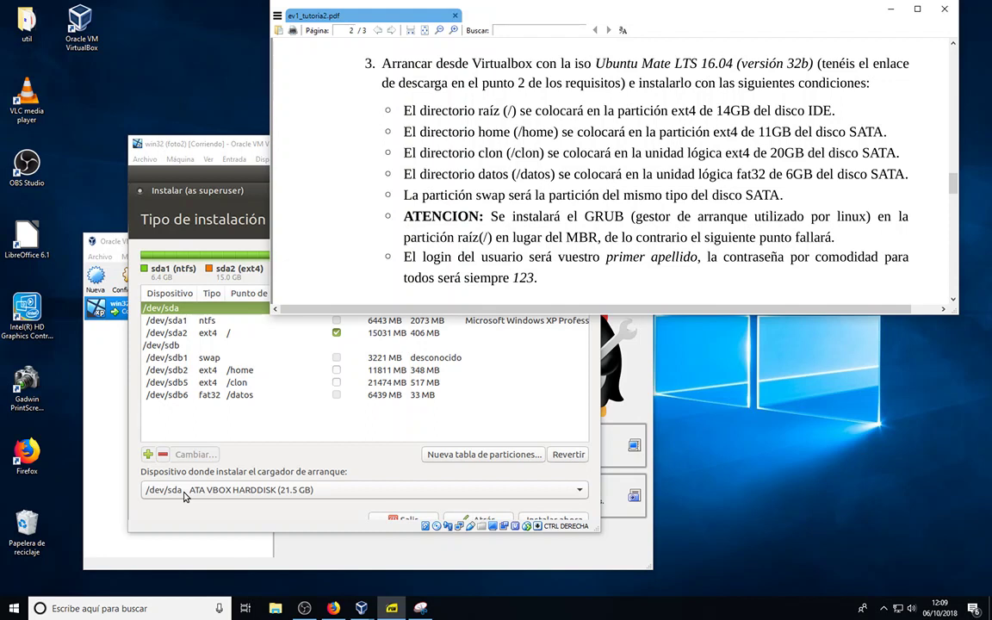
left_click(183, 334)
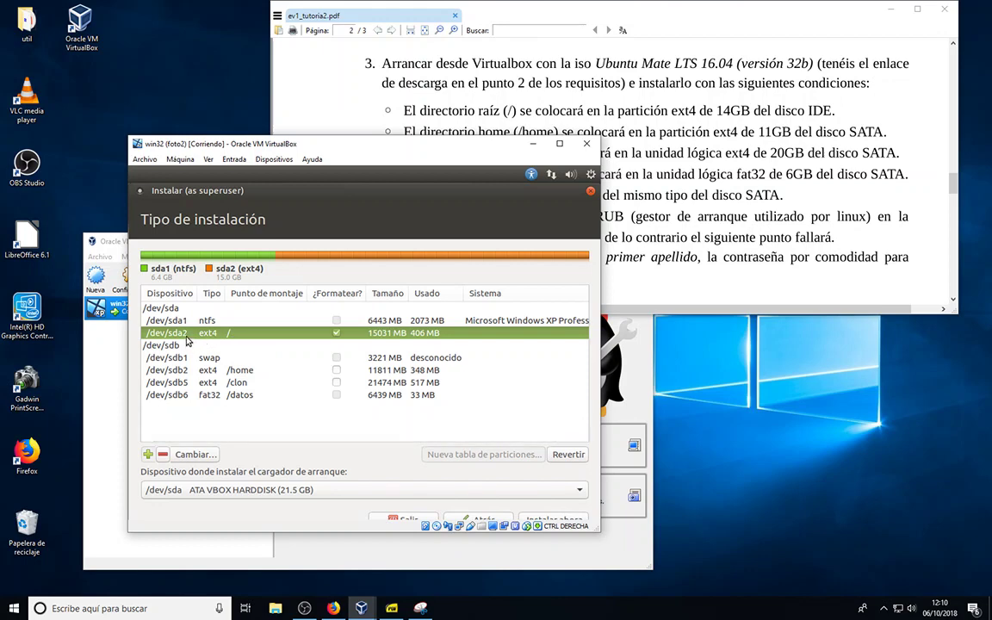
Set the boot loader installation device to /dev/sda2
left_click(580, 492)
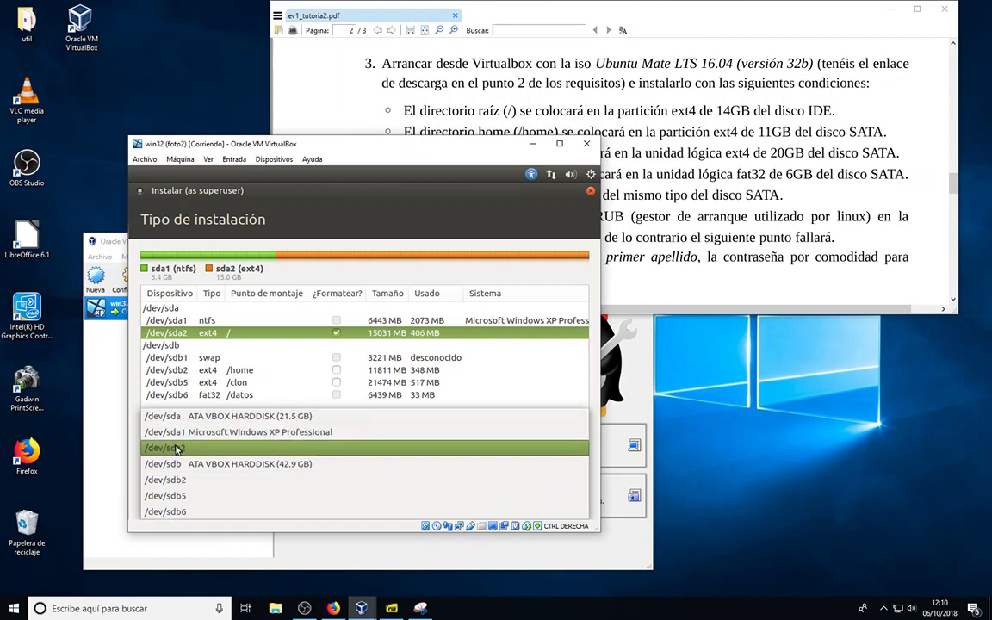
left_click(176, 449)
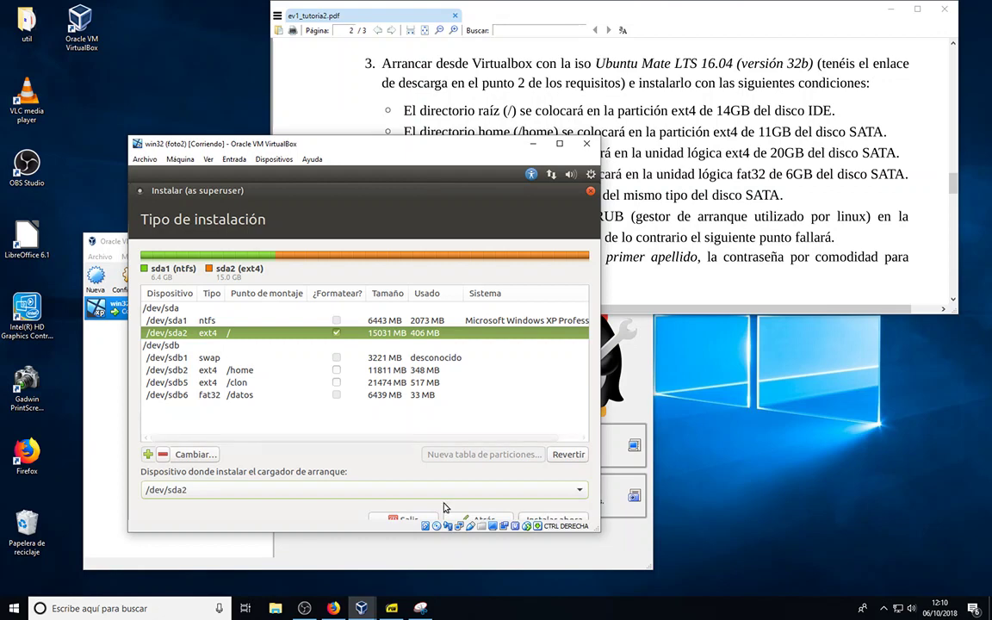
Start installing Ubuntu MATE with the configured partitions and reach the location page preset to Madrid
left_click(549, 521)
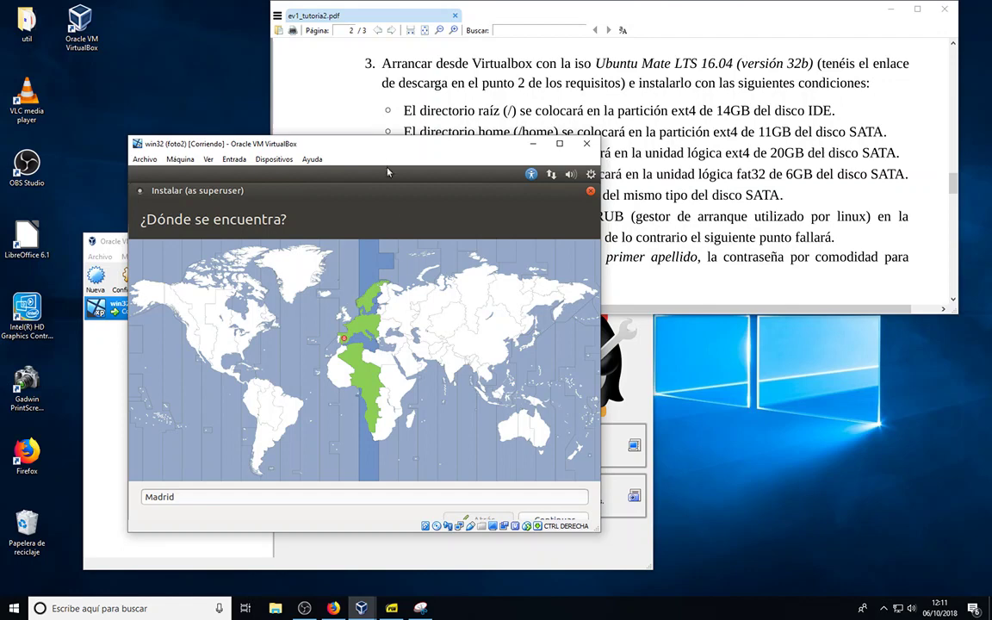
Move and enlarge the VM window, then accept Madrid as the location
left_click_drag(384, 148, 374, 58)
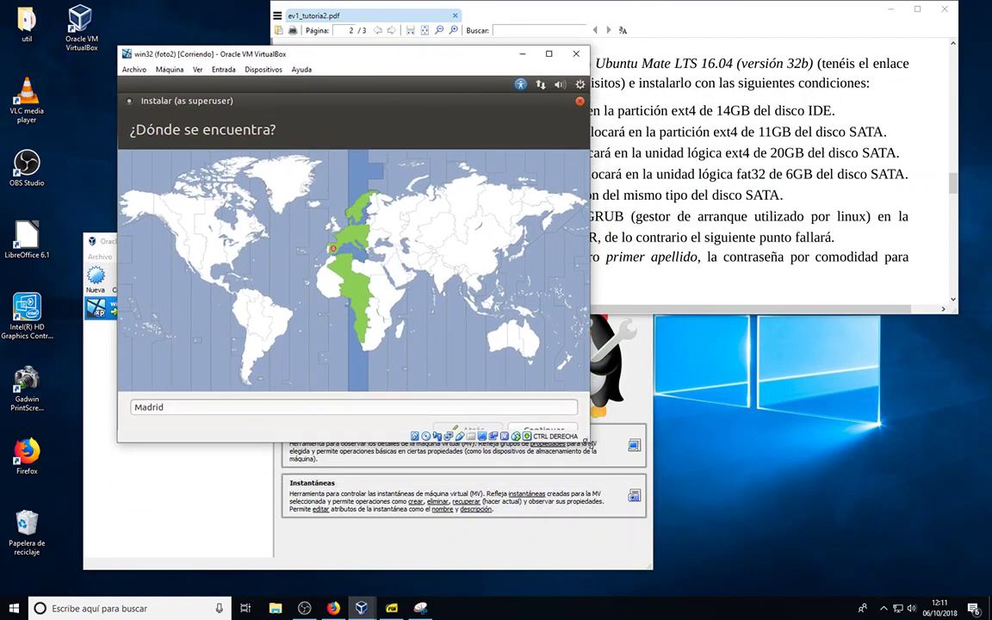
left_click_drag(589, 441, 617, 512)
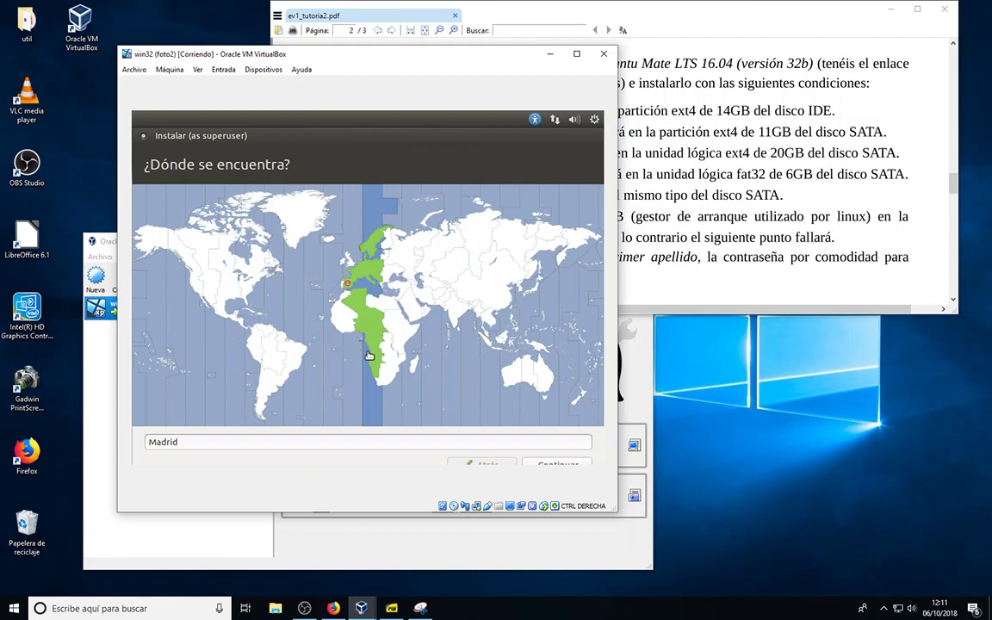
left_click(549, 463)
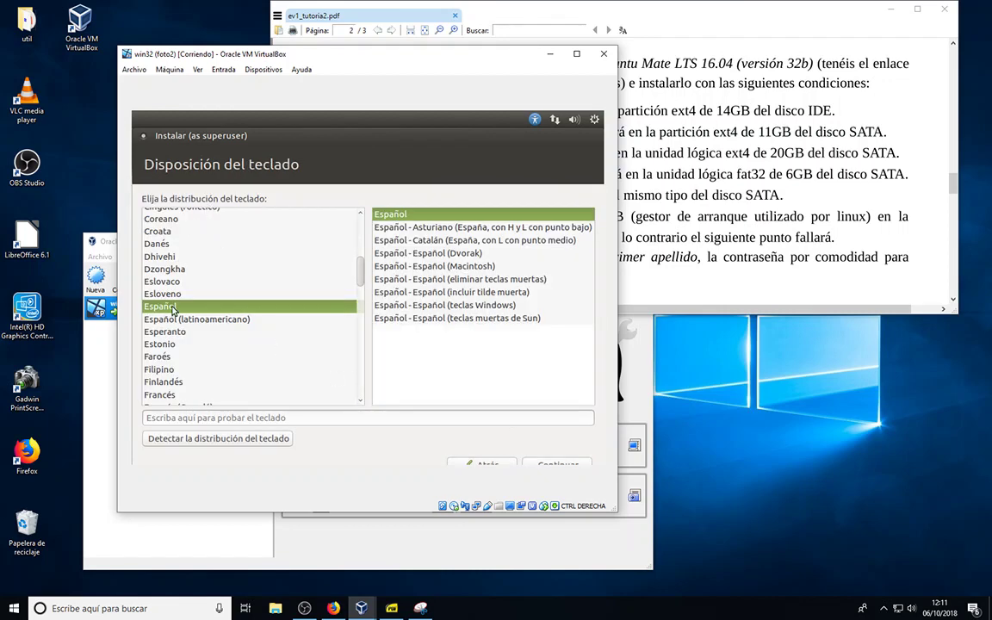
Test the Español keyboard layout by typing 'ññññ', then accept it
left_click(204, 414)
type("ñ")
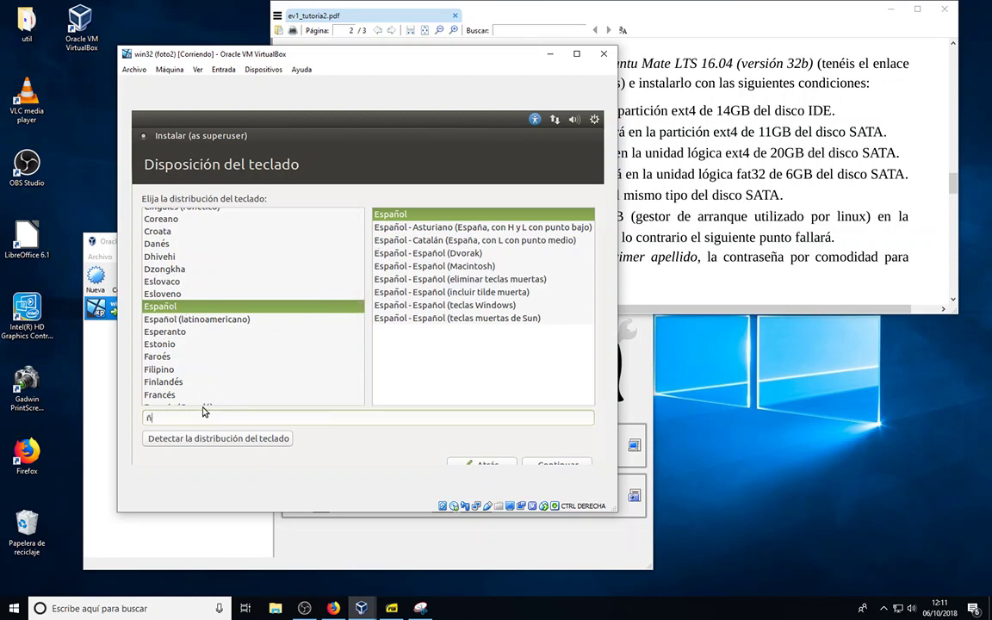
type("ñññáé|ç|}")
left_click(553, 464)
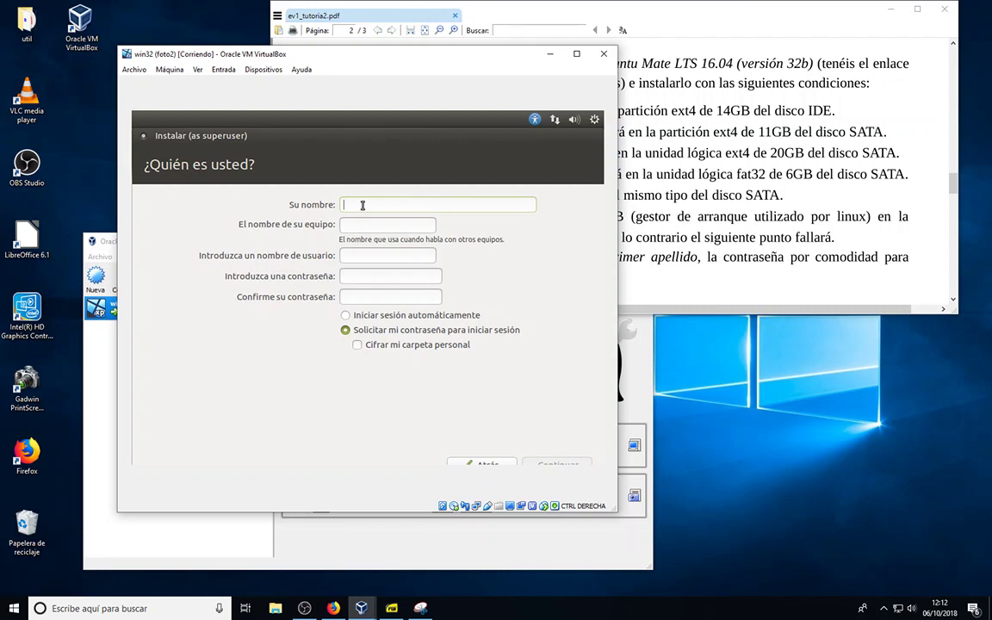
Enter the user's full name and replace the auto-filled username with their surname
type("Agustin Borrego")
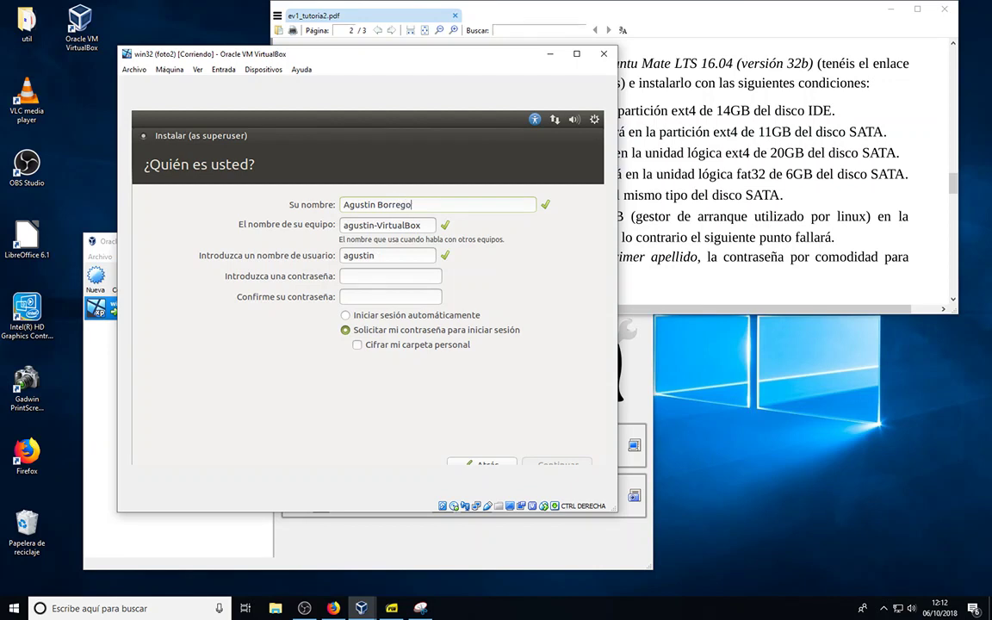
type(" Colomer")
left_click(640, 226)
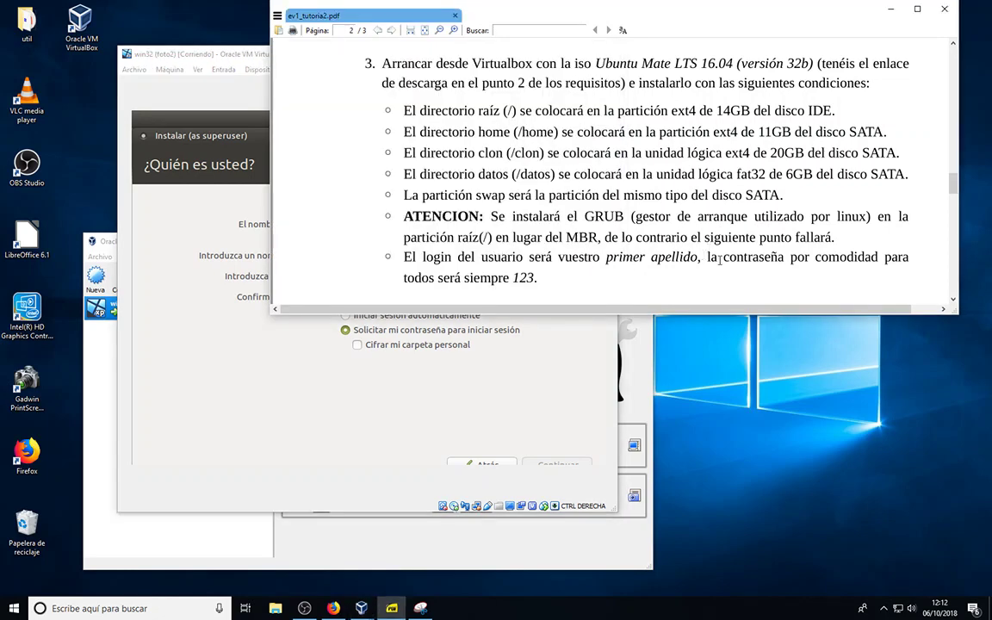
left_click(281, 346)
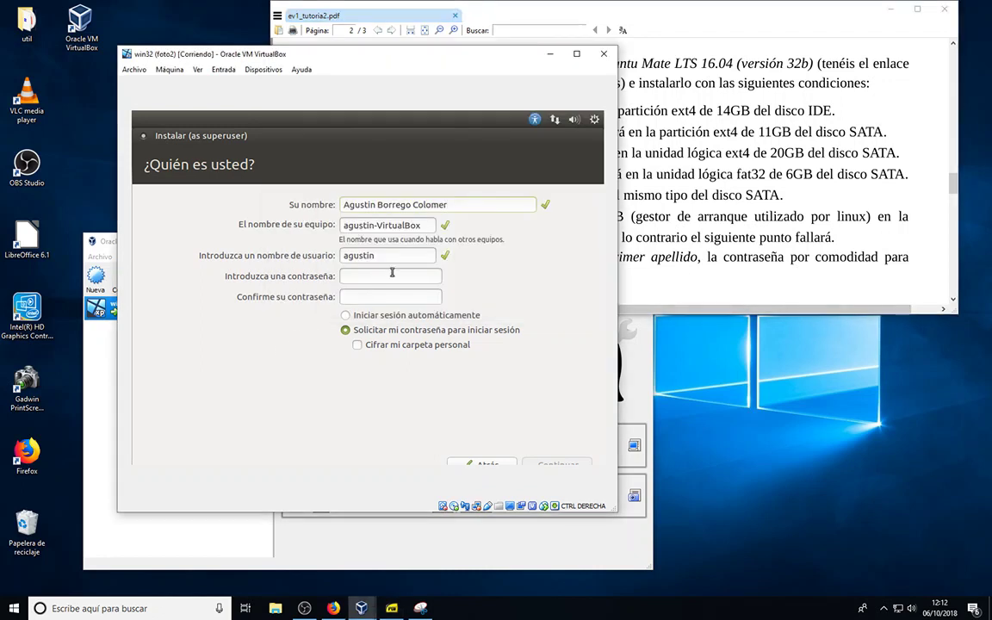
left_click(382, 256)
double_click(381, 256)
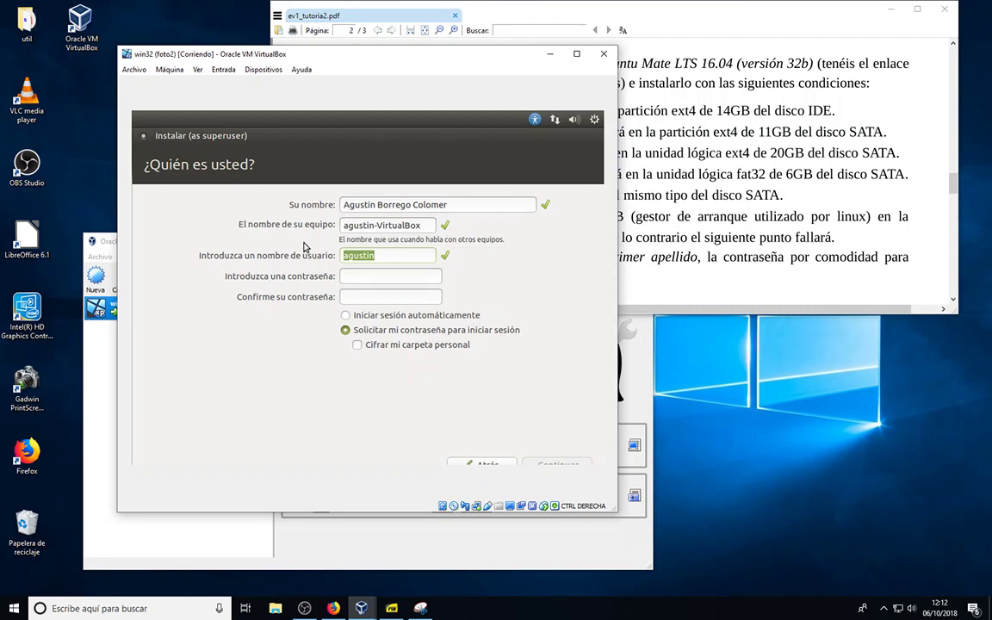
type("borrego")
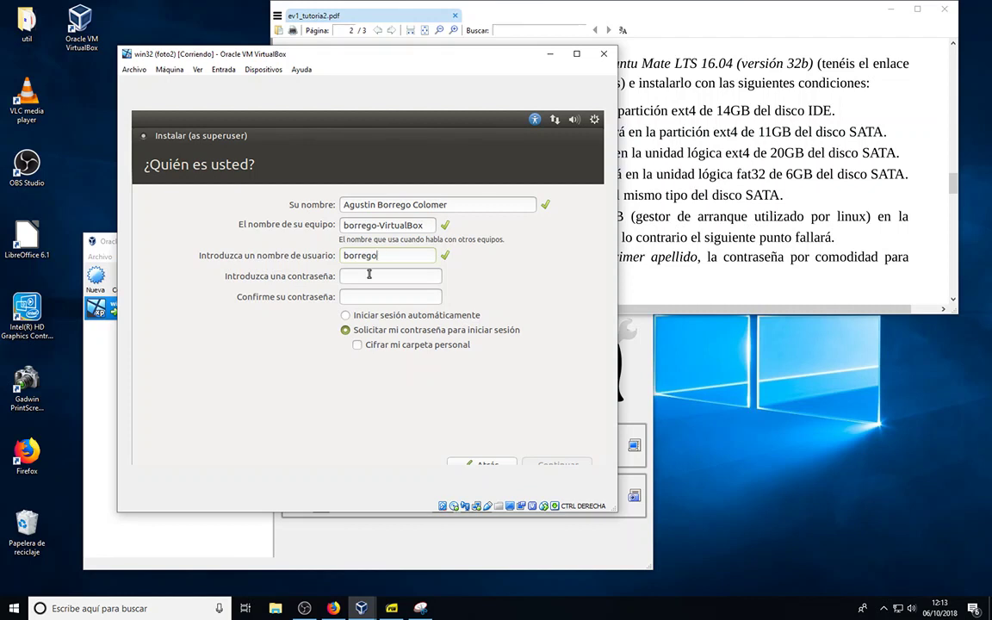
Enter and confirm the account password, then submit the user details
left_click(369, 275)
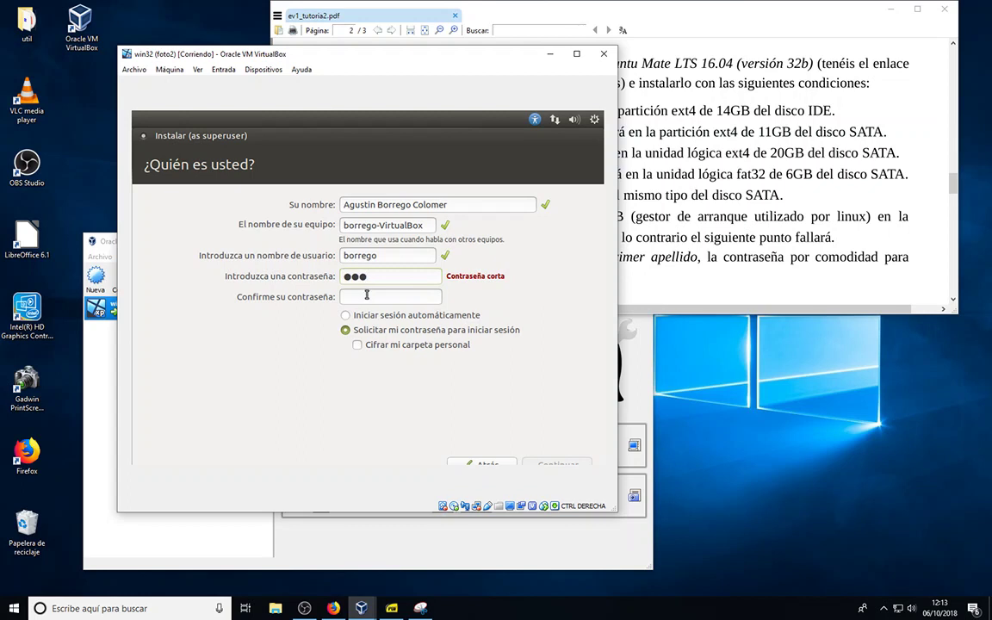
left_click(368, 295)
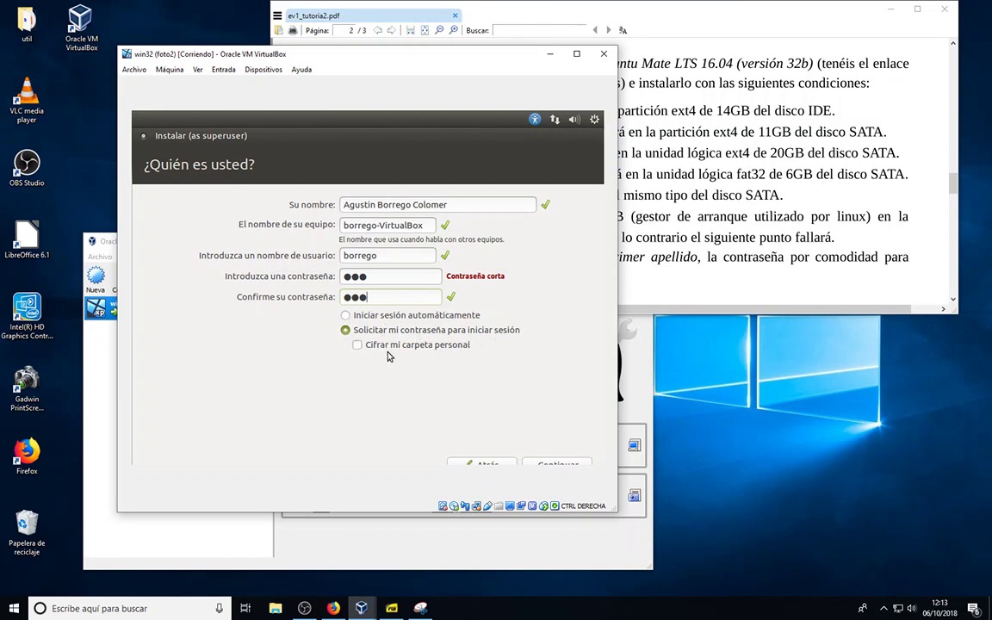
left_click(560, 466)
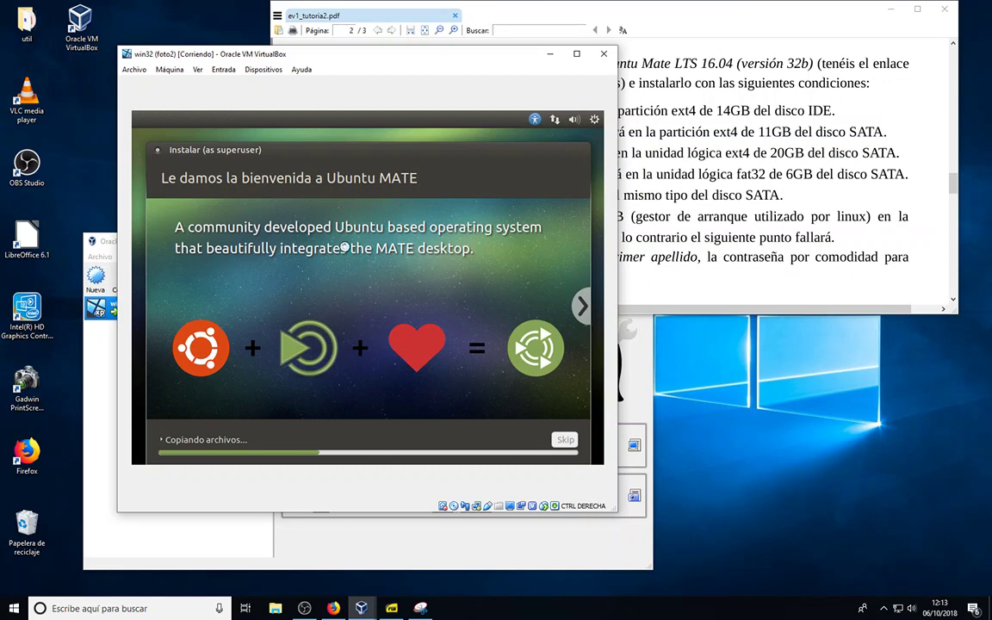
Advance the installer slideshow three slides while files copy
left_click(581, 308)
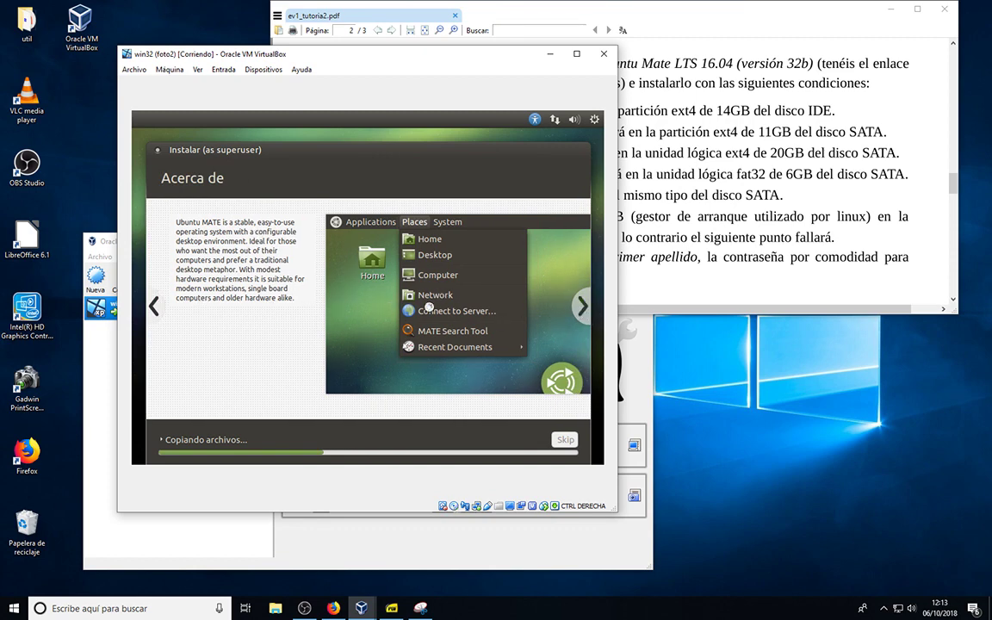
left_click(582, 306)
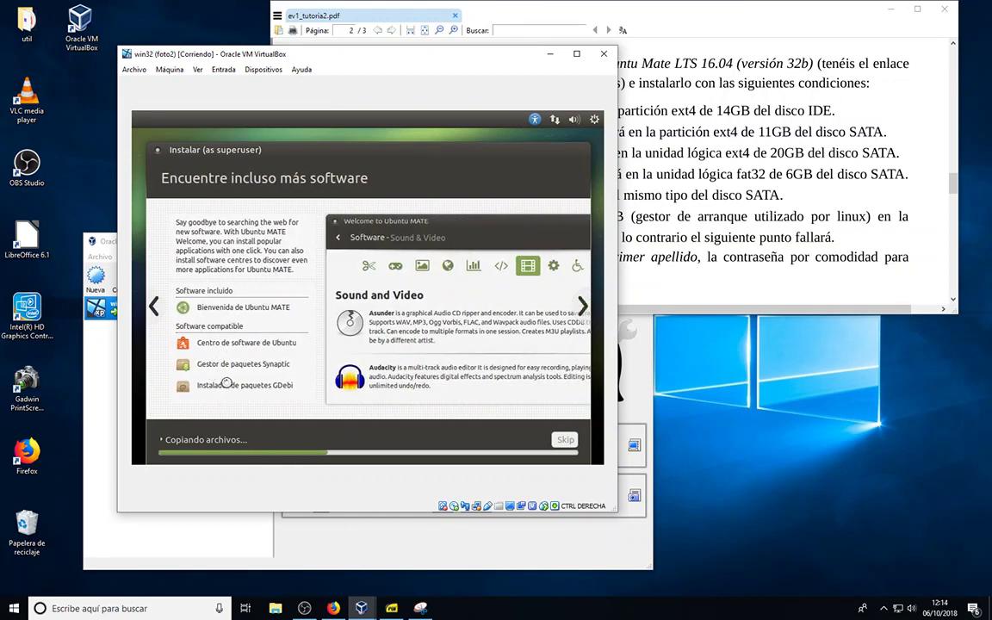
left_click(581, 306)
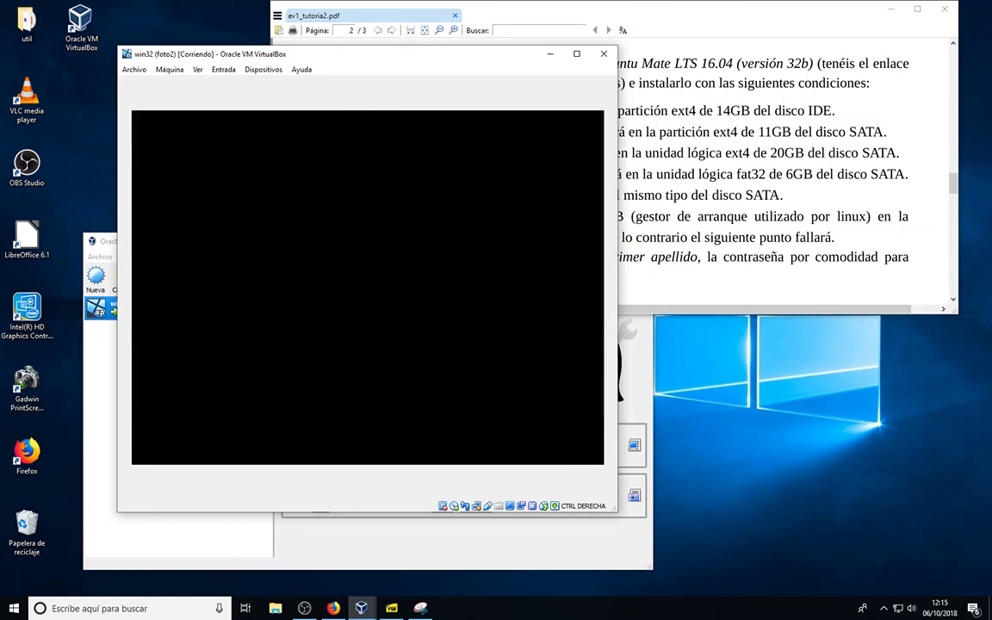
Show the OBS tray icon's menu with the Detener grabación option
left_click(884, 608)
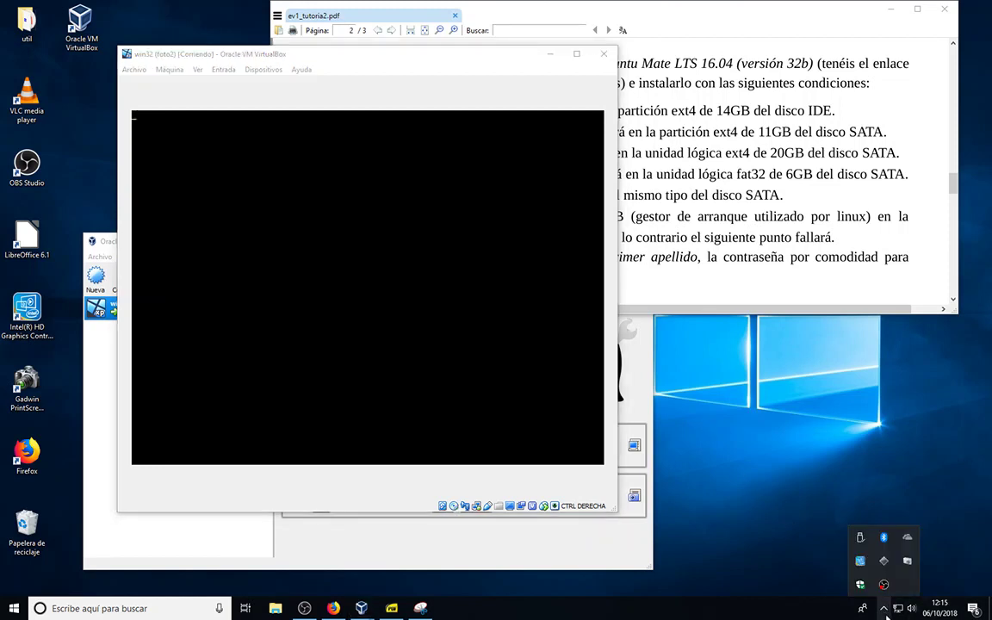
left_click(884, 586)
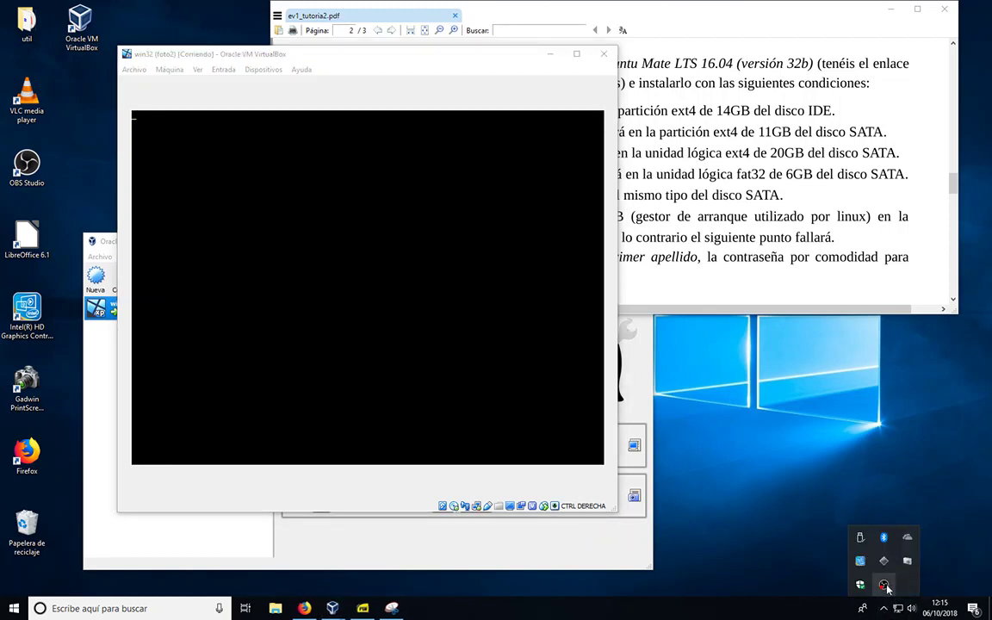
right_click(885, 585)
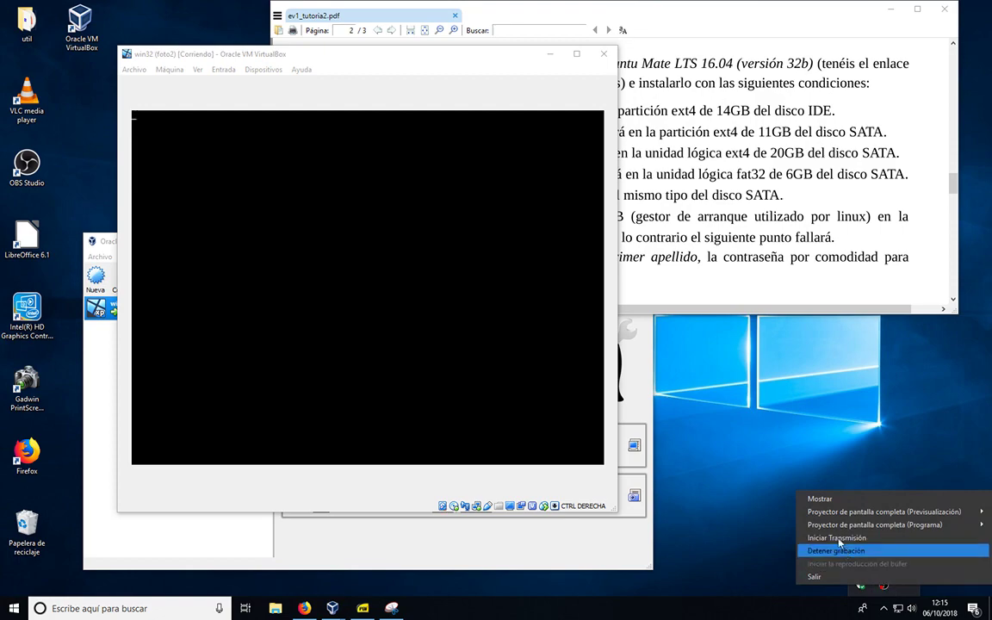